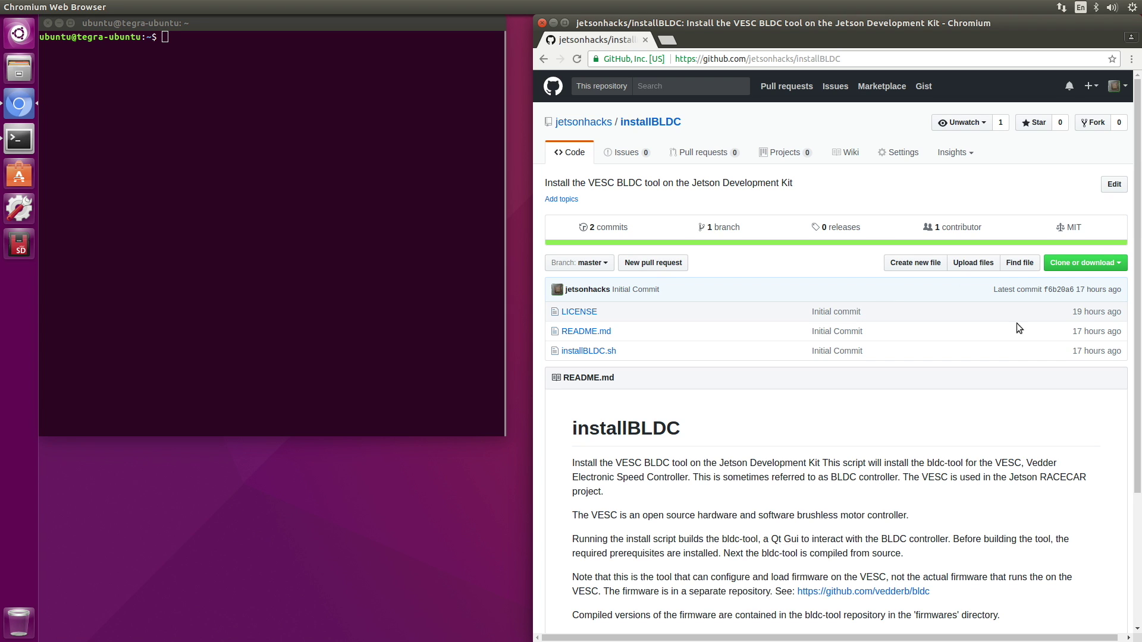
Clone the installBLDC repository in Terminal with git clone and the copied GitHub URL
{"action": "left_click", "coordinate": [1120, 266]}
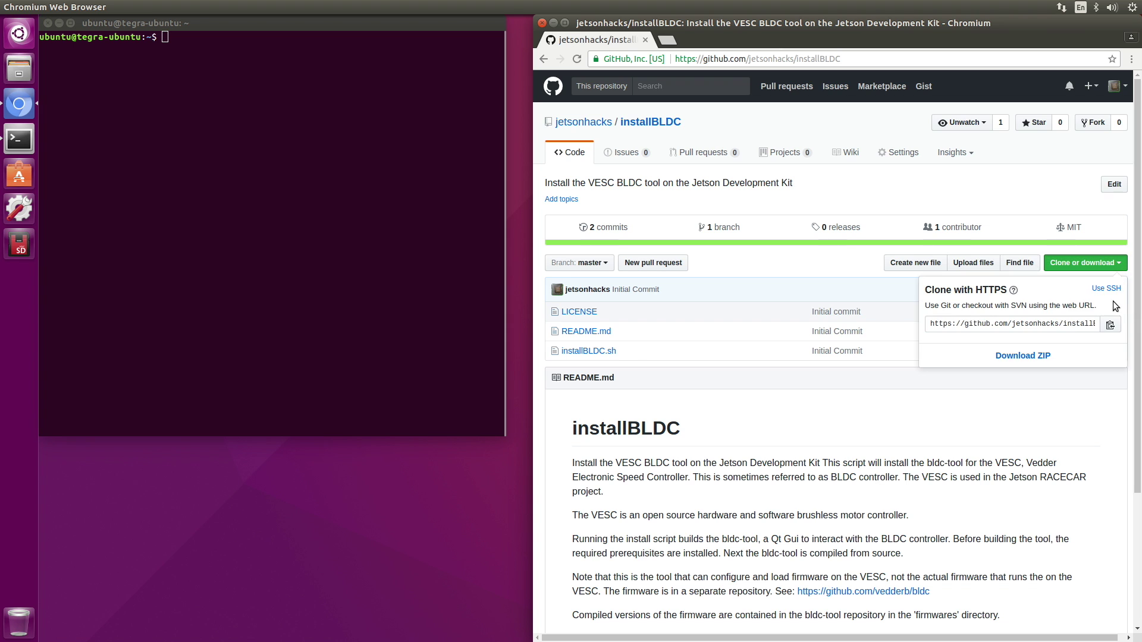
{"action": "left_click", "coordinate": [1109, 324]}
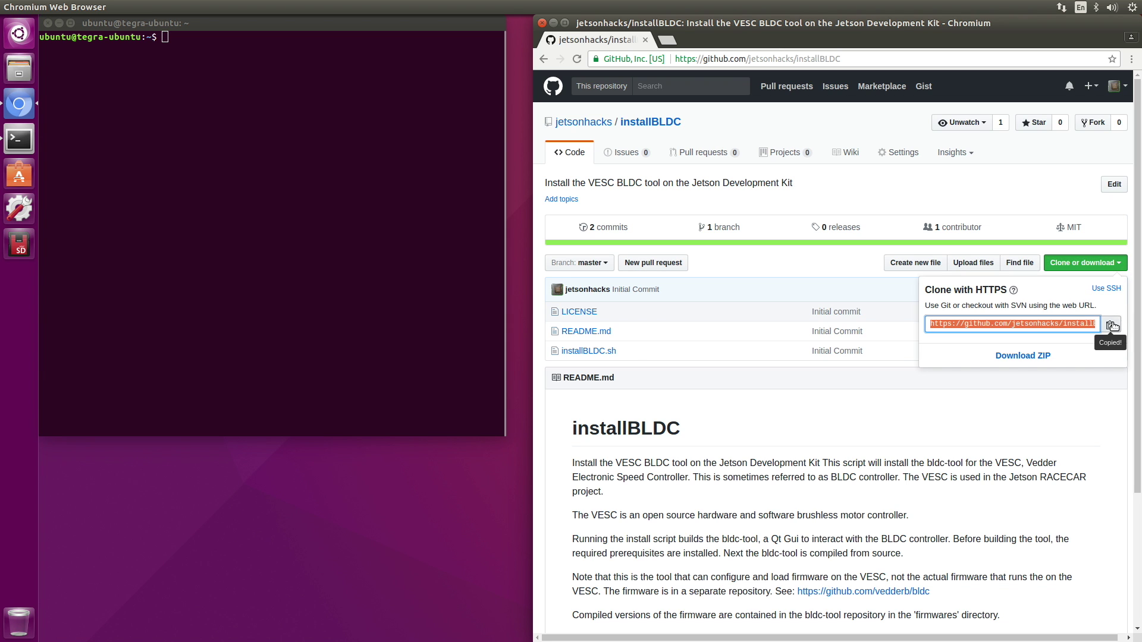
{"action": "left_click", "coordinate": [238, 43]}
{"action": "type", "text": "git c"}
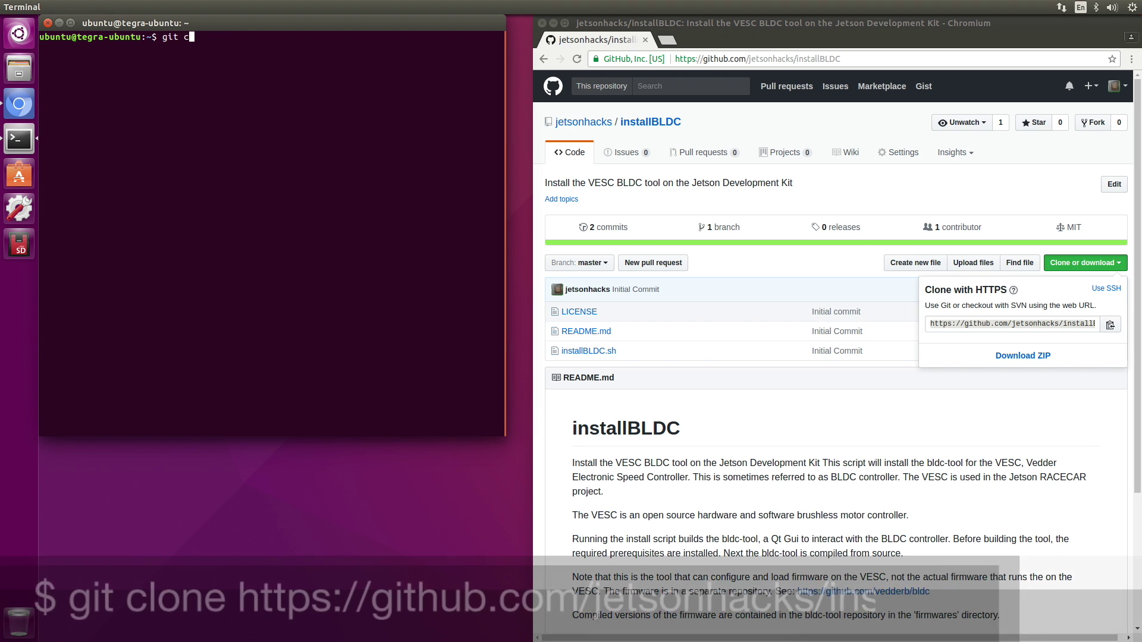
{"action": "type", "text": "lone"}
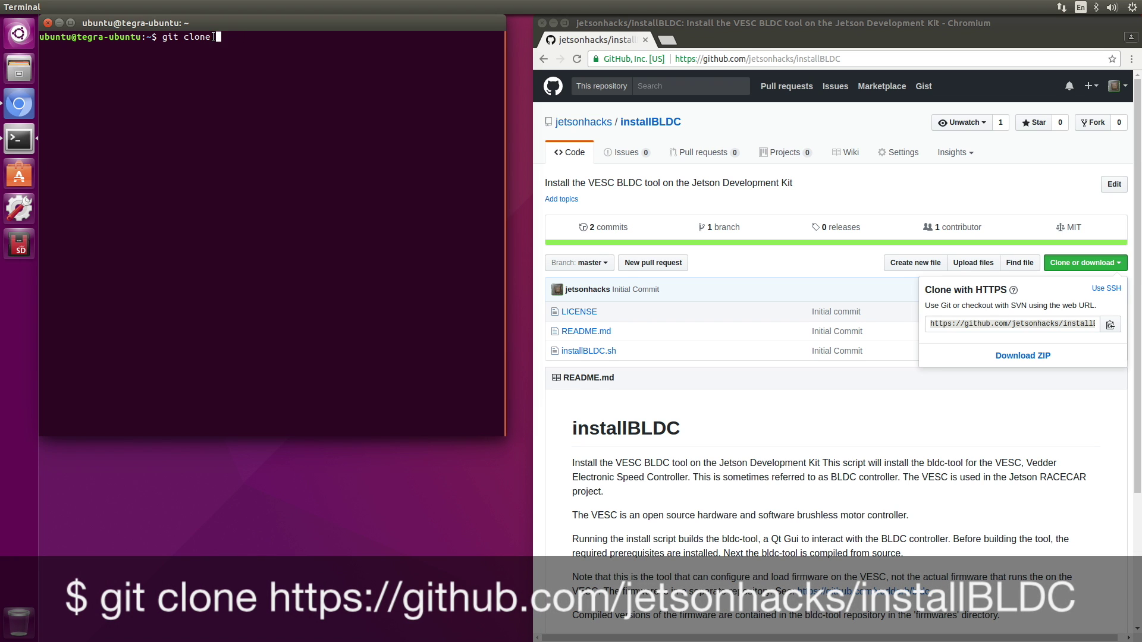
{"action": "right_click", "coordinate": [214, 37]}
{"action": "left_click", "coordinate": [239, 78]}
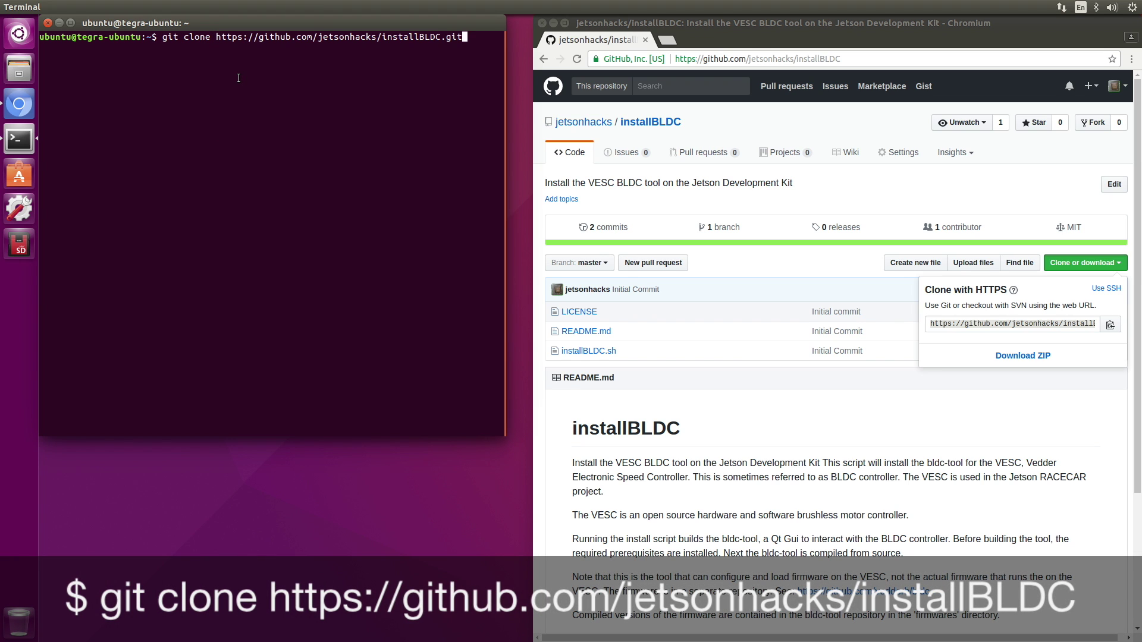
{"action": "key", "text": "Return"}
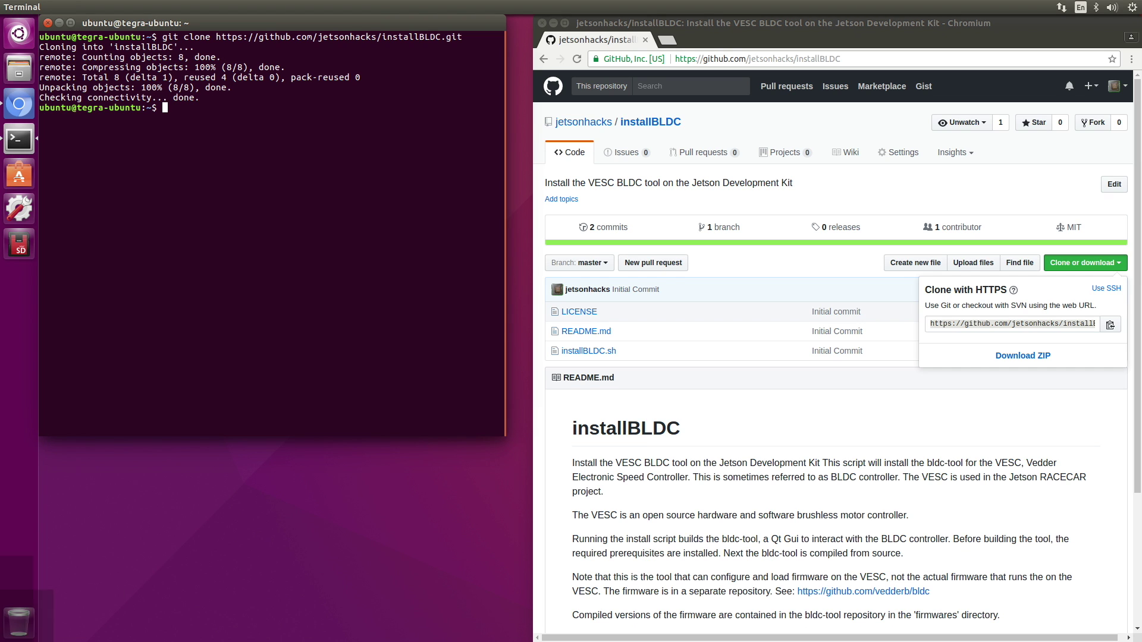
Move into the installBLDC folder and list its files
{"action": "type", "text": "cd installBLDC/"}
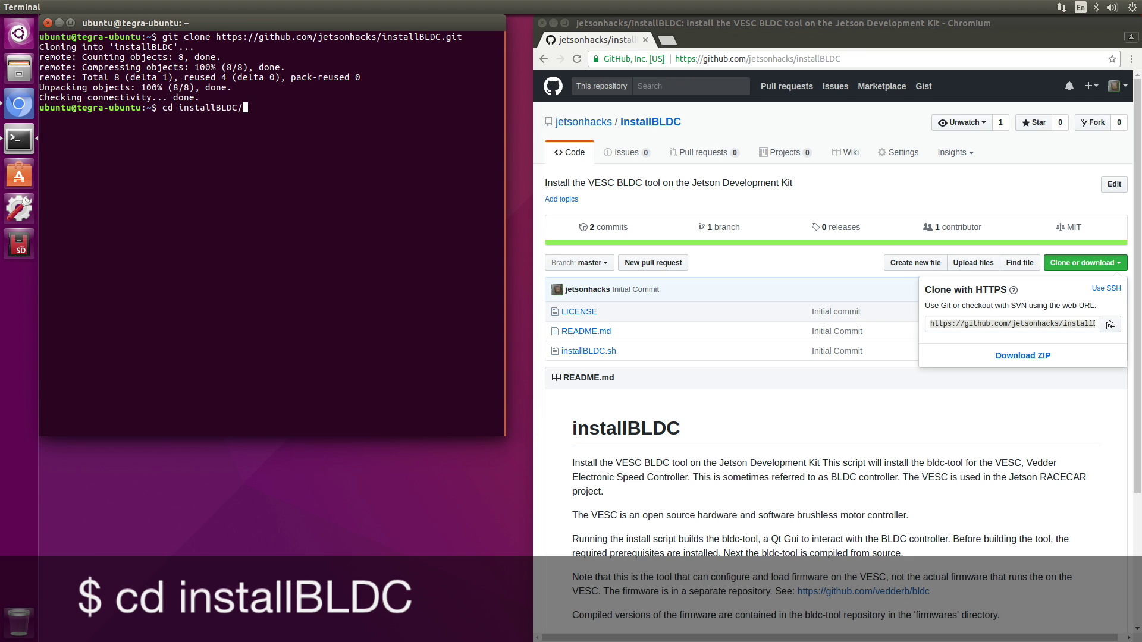
{"action": "key", "text": "Tab"}
{"action": "key", "text": "Return"}
{"action": "type", "text": "ls"}
{"action": "key", "text": "Return"}
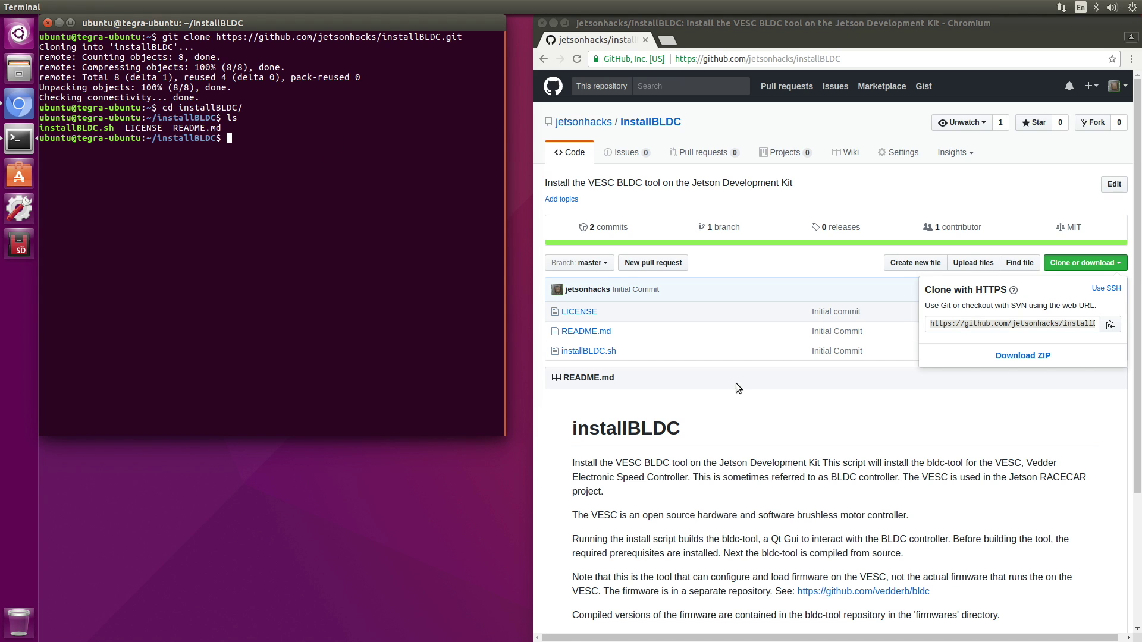
View the installBLDC.sh source on GitHub and clear the terminal screen
{"action": "left_click", "coordinate": [626, 351]}
{"action": "left_click", "coordinate": [605, 352]}
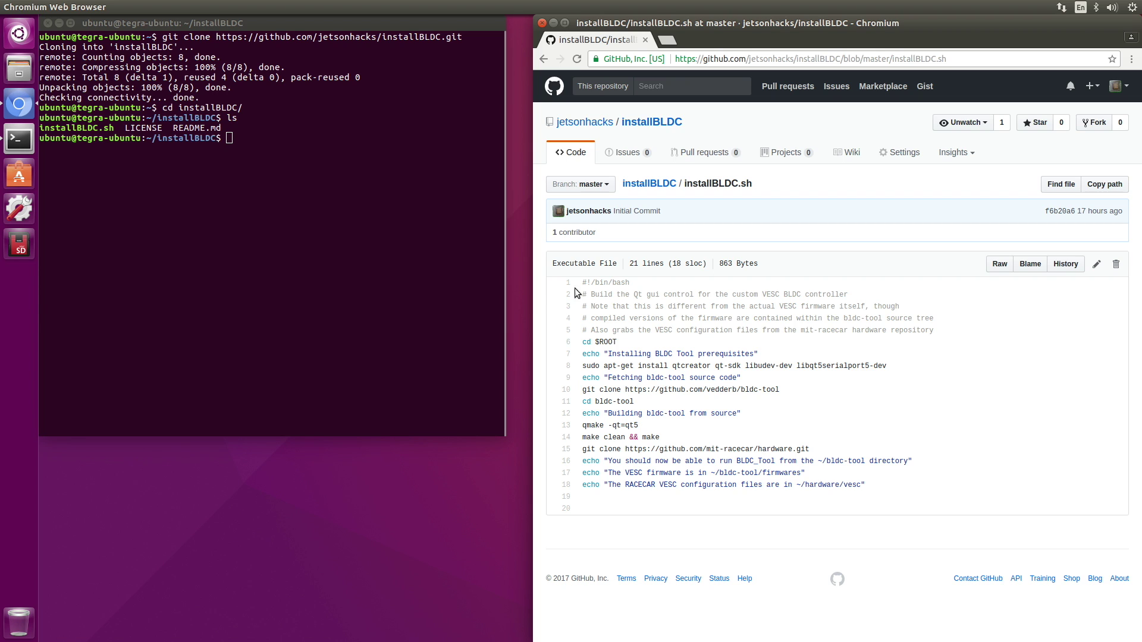
{"action": "left_click", "coordinate": [228, 138]}
{"action": "type", "text": "clear"}
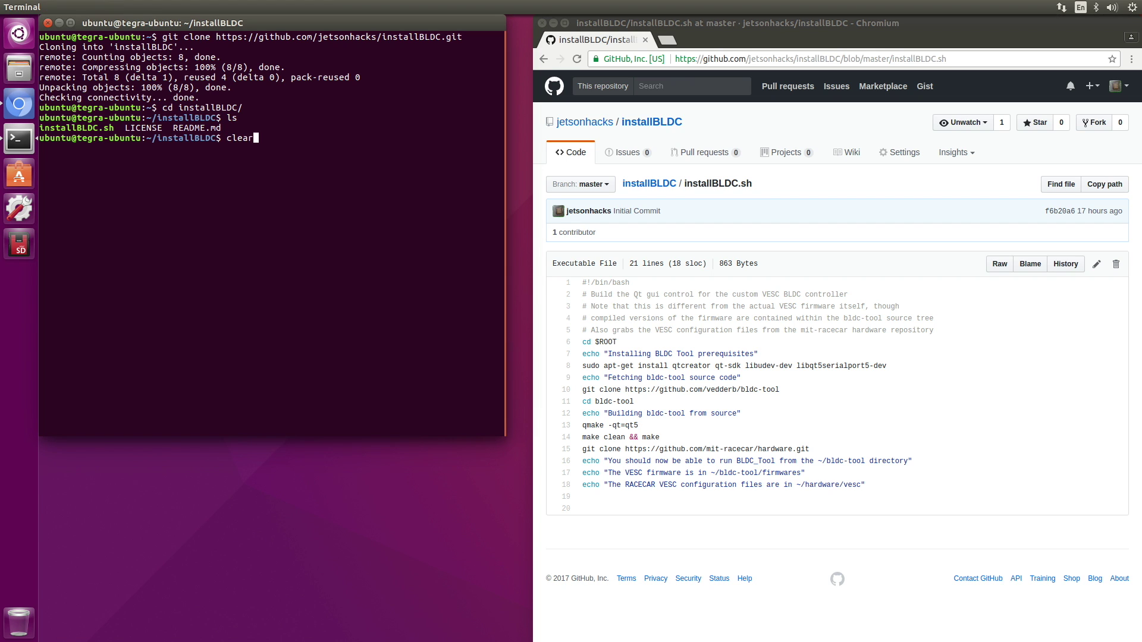
{"action": "key", "text": "Return"}
Run ./installBLDC.sh, supplying the sudo password, to build BLDC_Tool and fetch the configurations
{"action": "type", "text": "./install"}
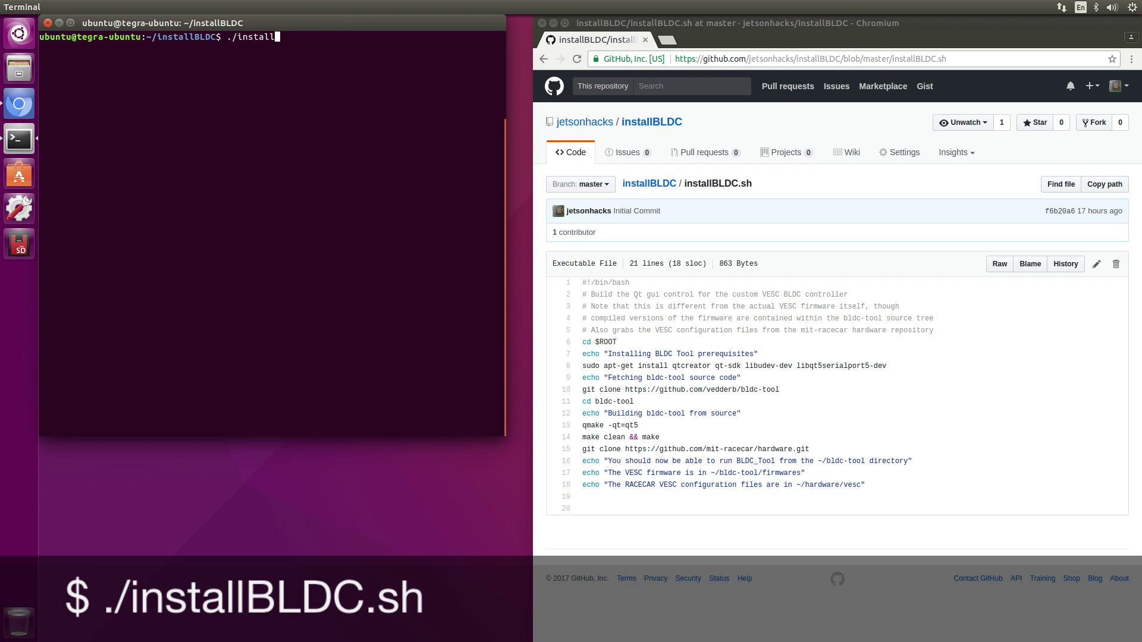
{"action": "type", "text": "BLDC.sh"}
{"action": "key", "text": "Return"}
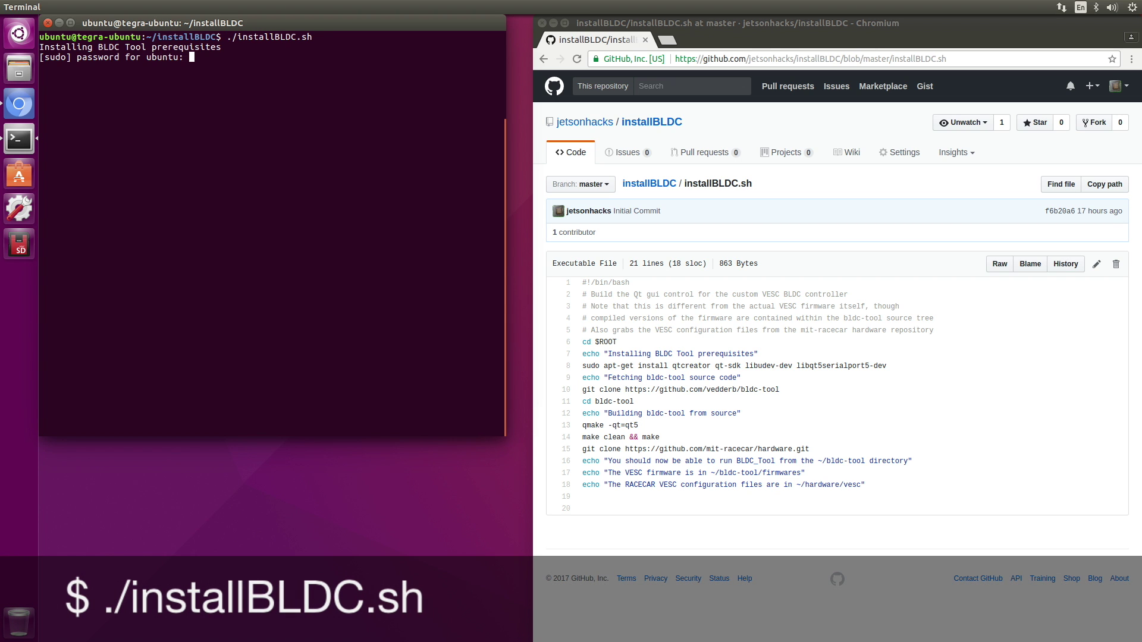
{"action": "key", "text": "Return"}
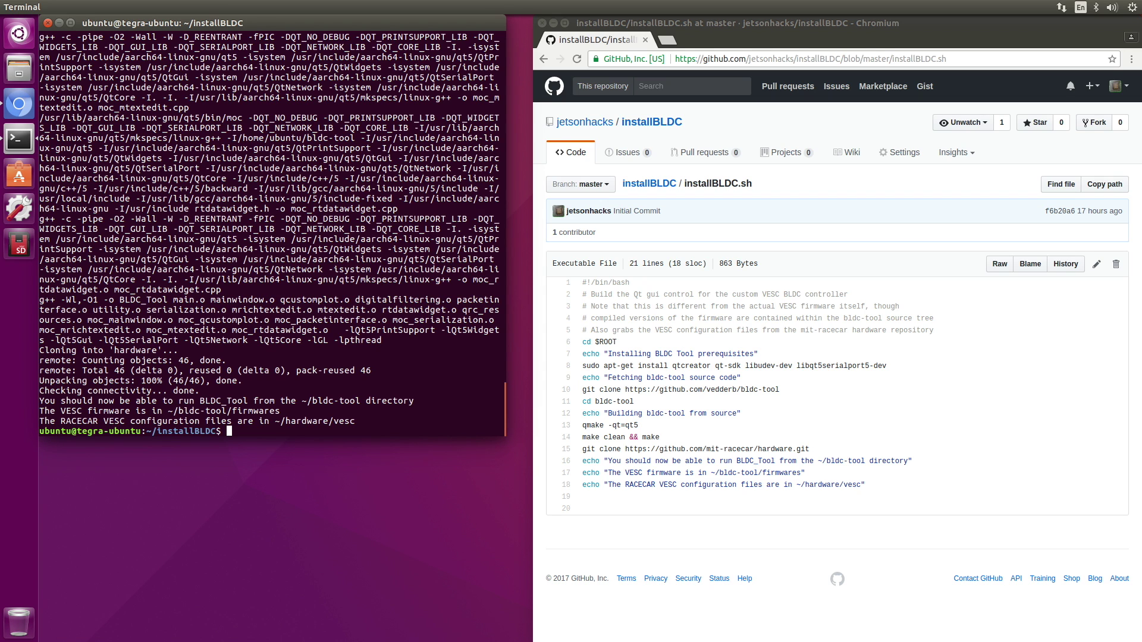
{"action": "type", "text": "clear"}
Clear the build output, change to ~/bldc-tool and launch ./BLDC_Tool
{"action": "key", "text": "Return"}
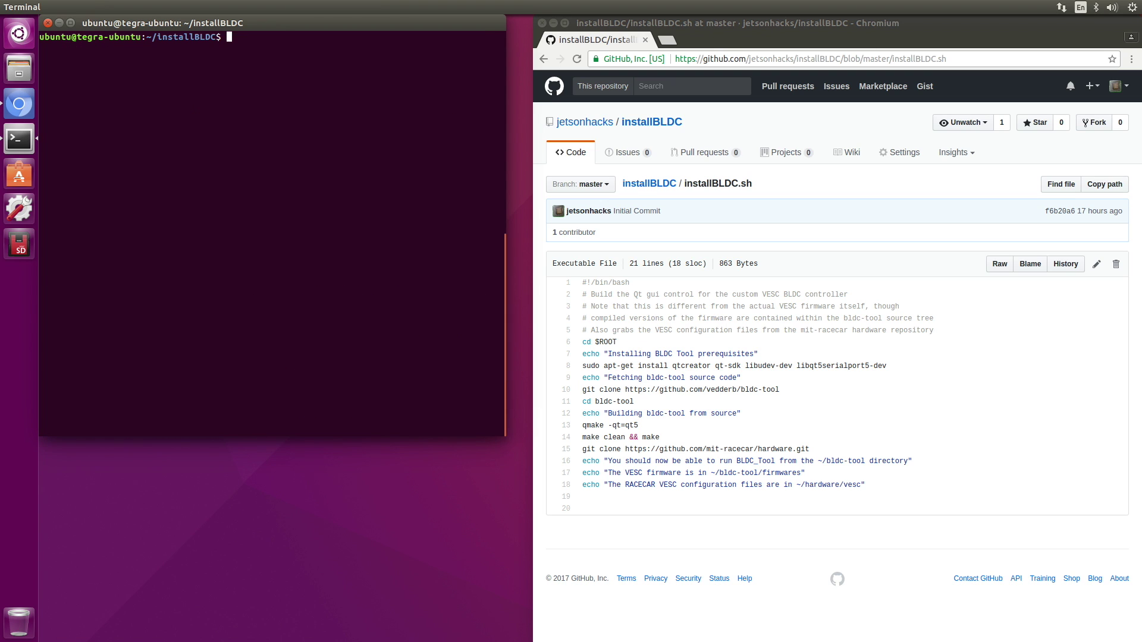
{"action": "type", "text": "cd "}
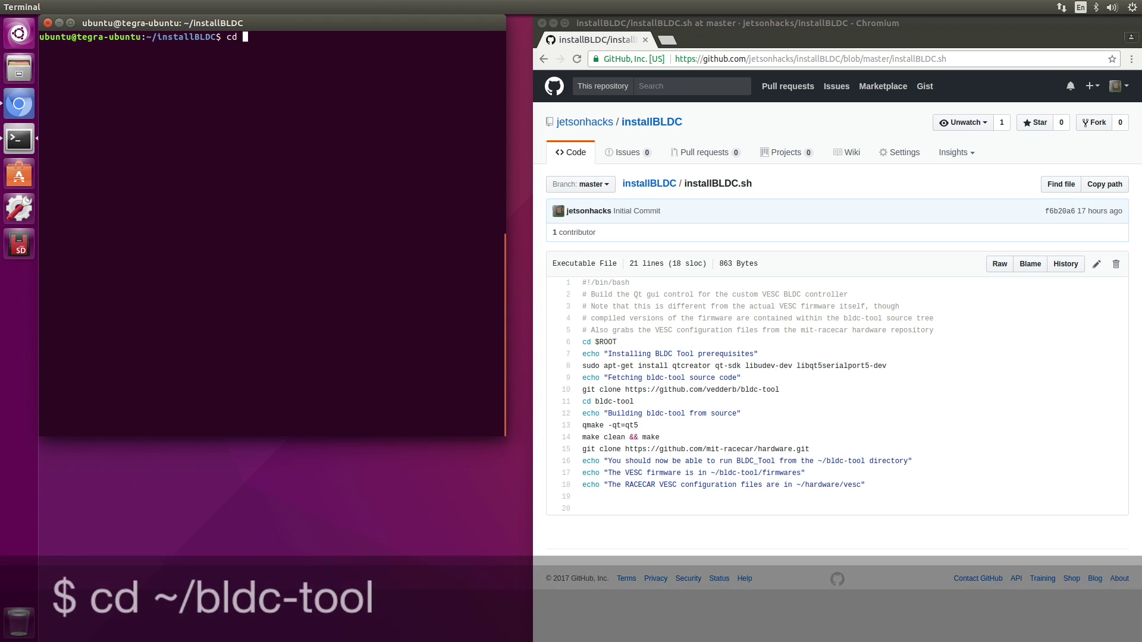
{"action": "type", "text": "~/bldc-tool"}
{"action": "key", "text": "Return"}
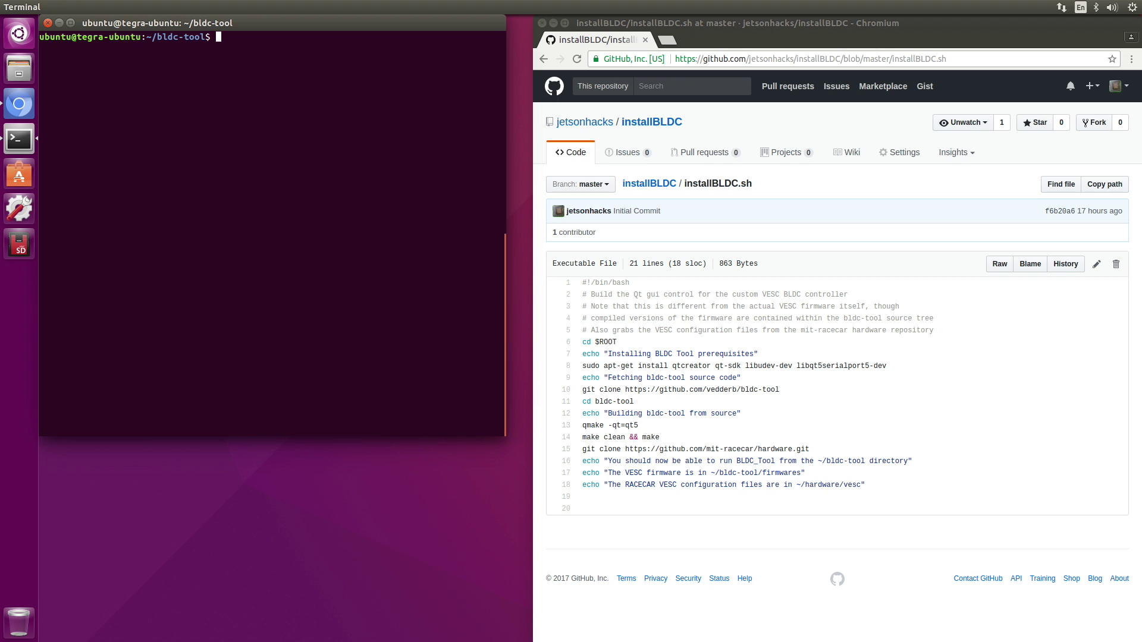
{"action": "type", "text": "./BLD"}
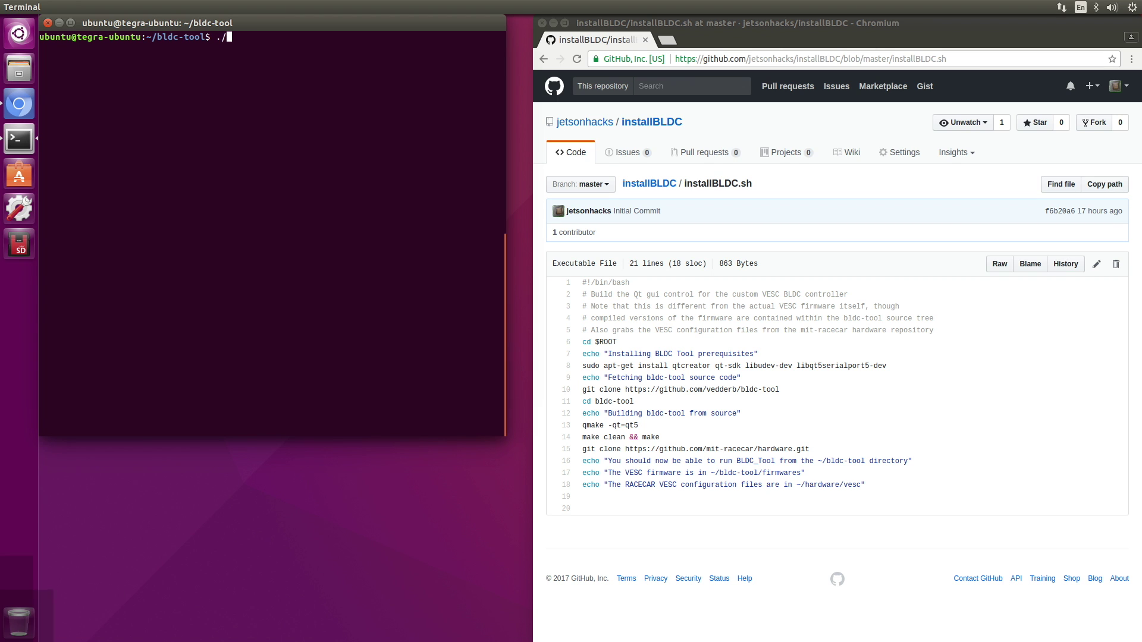
{"action": "type", "text": "C_Tool"}
{"action": "key", "text": "Return"}
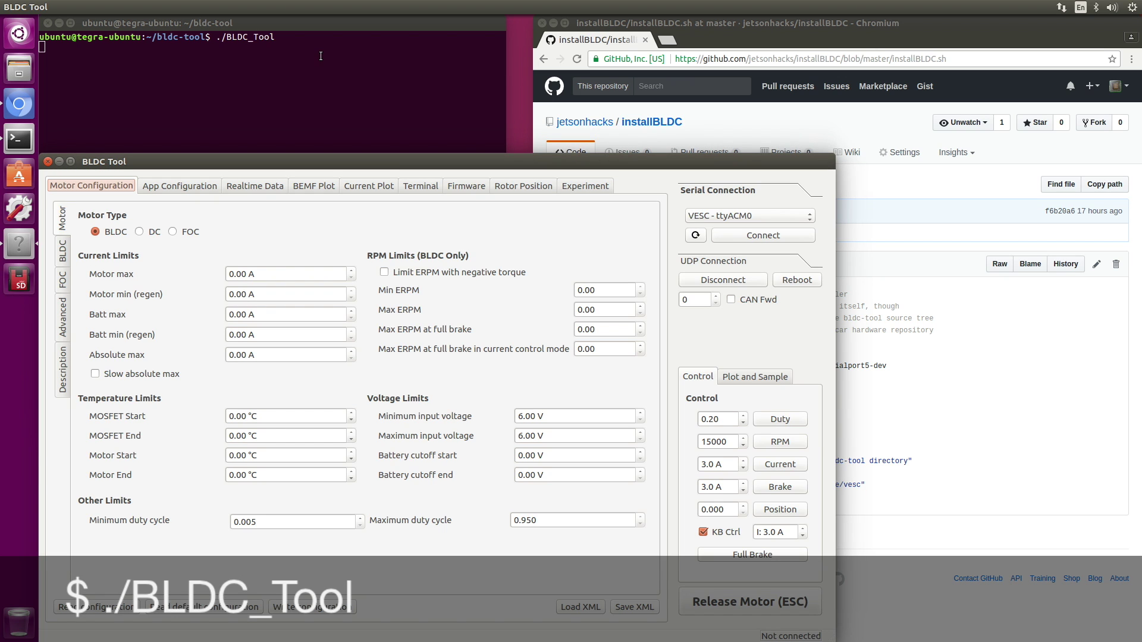
Maximize the BLDC Tool window and connect to the VESC on ttyACM0
{"action": "left_click", "coordinate": [70, 161]}
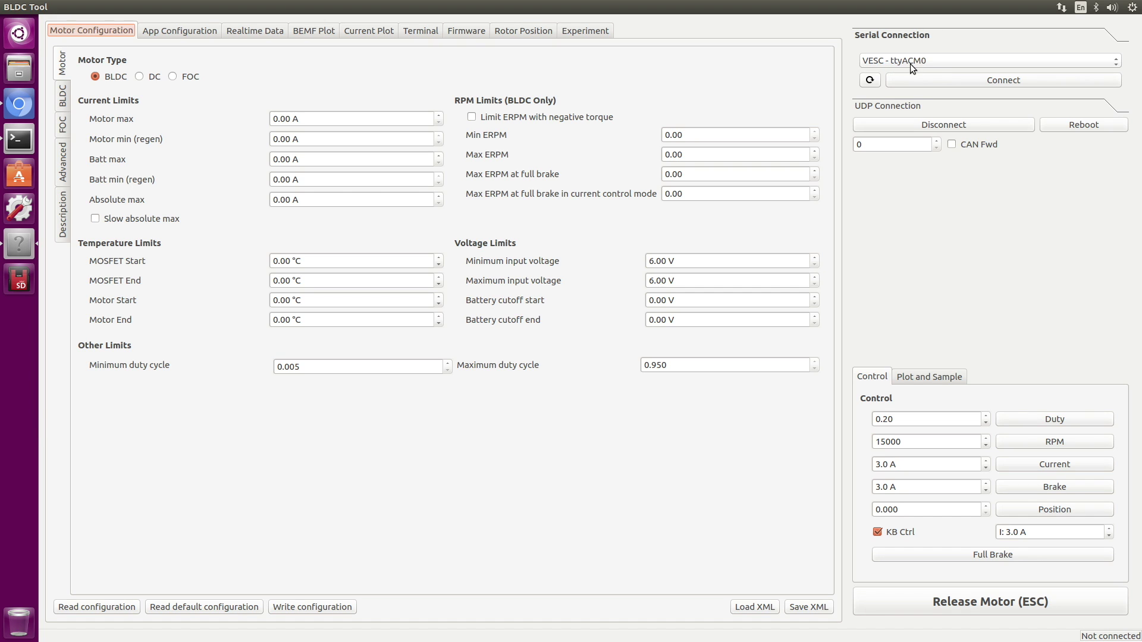
{"action": "left_click", "coordinate": [940, 81]}
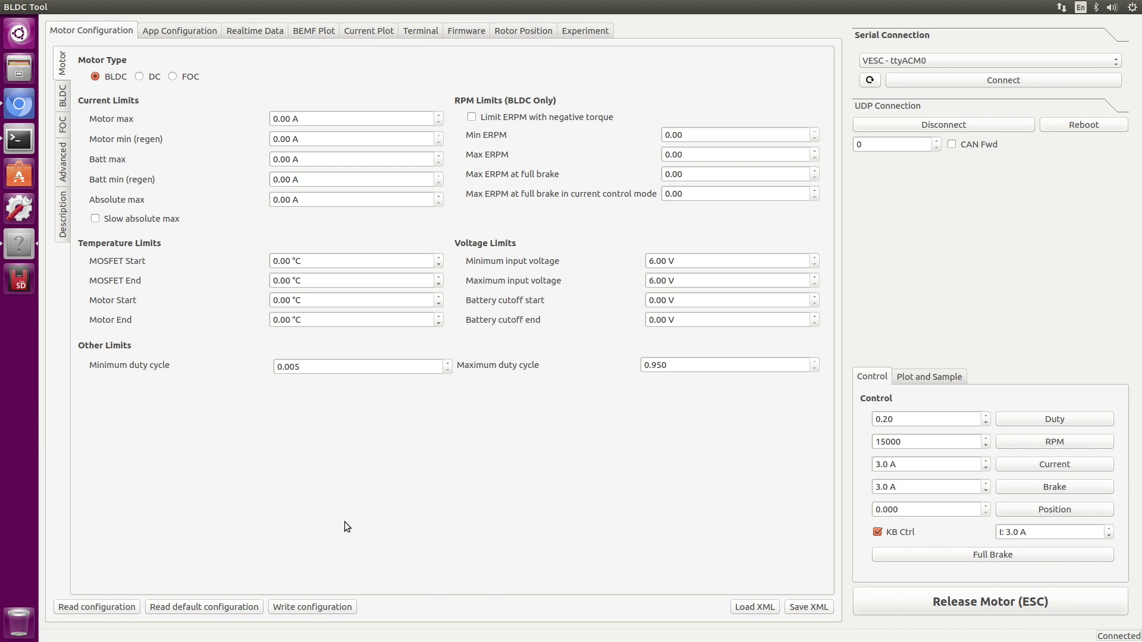
On the Firmware tab, begin choosing a firmware file, dismissing the wrong-hardware warning
{"action": "left_click", "coordinate": [467, 32]}
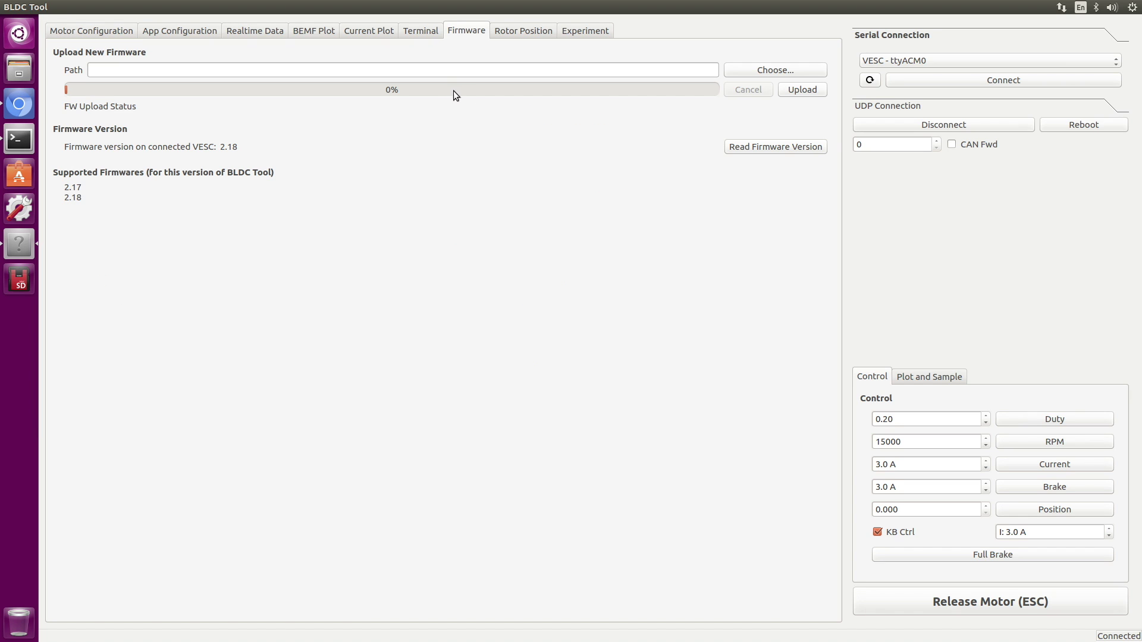
{"action": "left_click", "coordinate": [775, 70]}
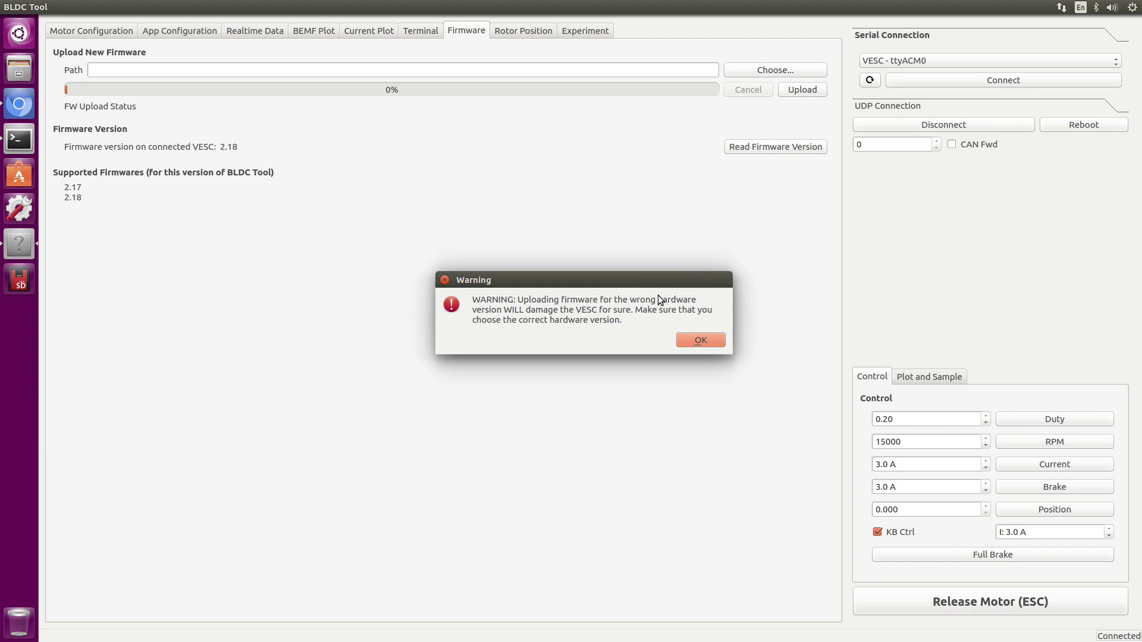
{"action": "left_click", "coordinate": [704, 342]}
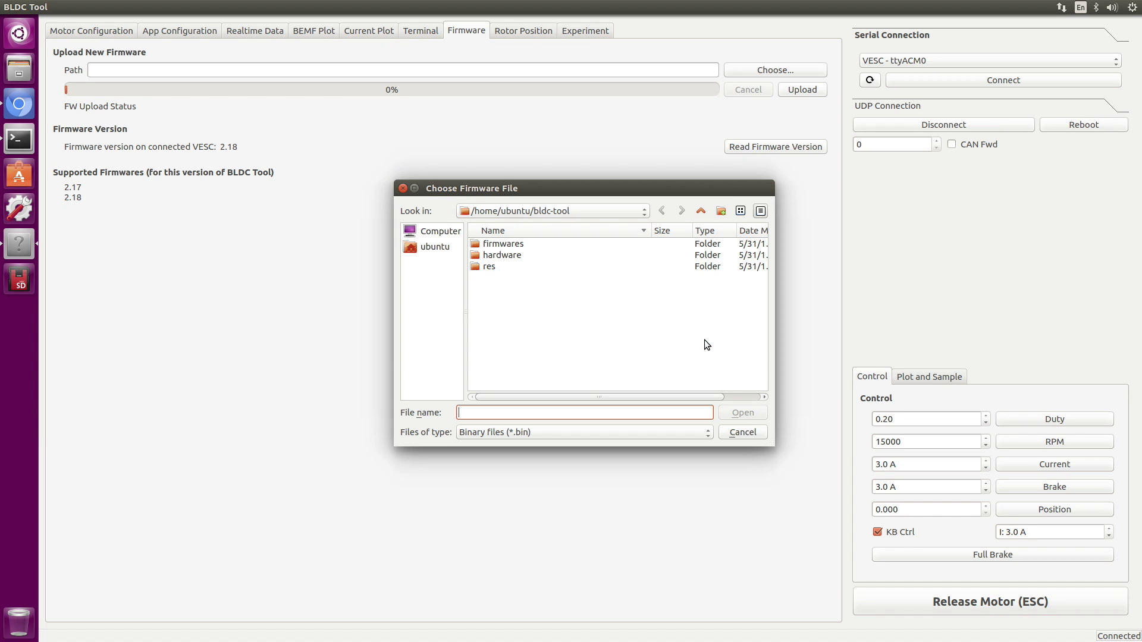
Select firmwares/hw_410_411_412/VESC_servoout.bin as the firmware file
{"action": "left_click", "coordinate": [505, 245]}
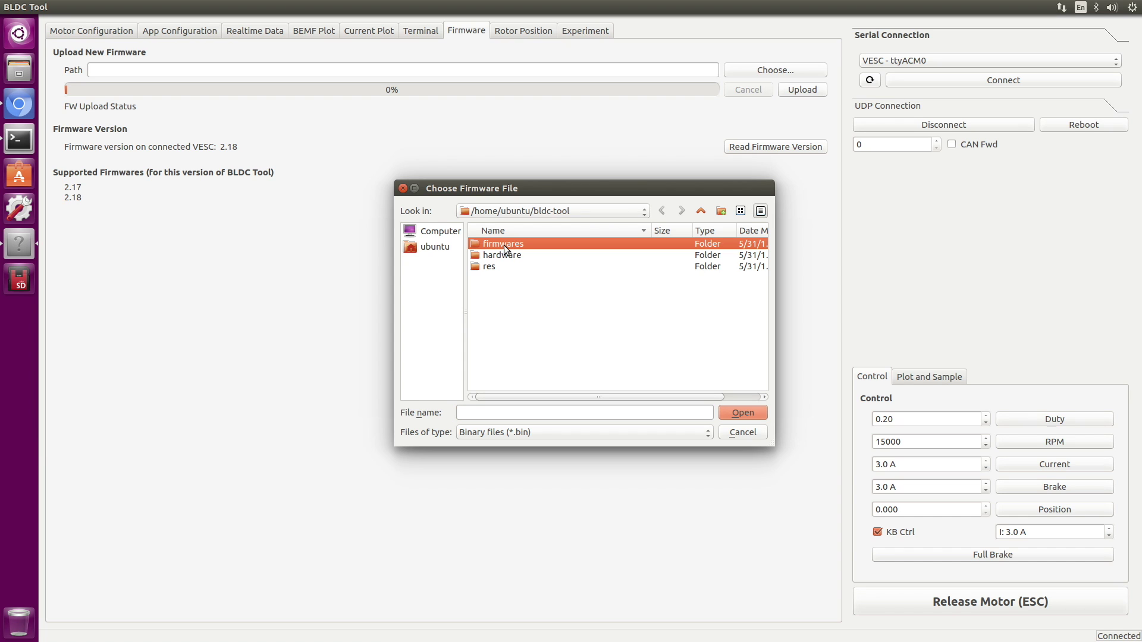
{"action": "double_click", "coordinate": [504, 244]}
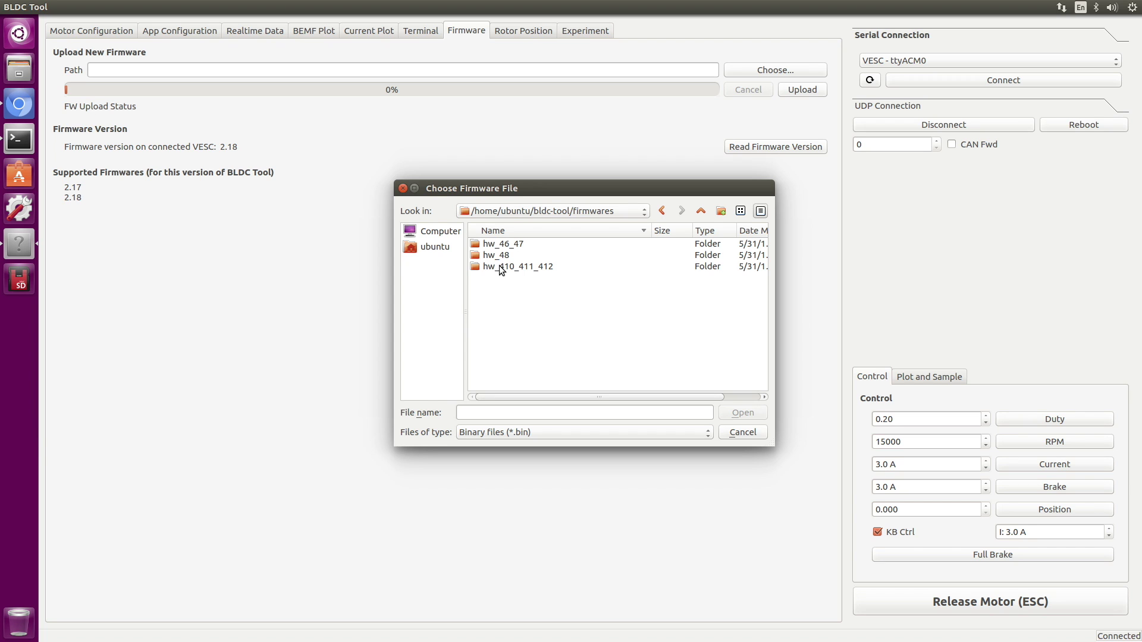
{"action": "double_click", "coordinate": [500, 267]}
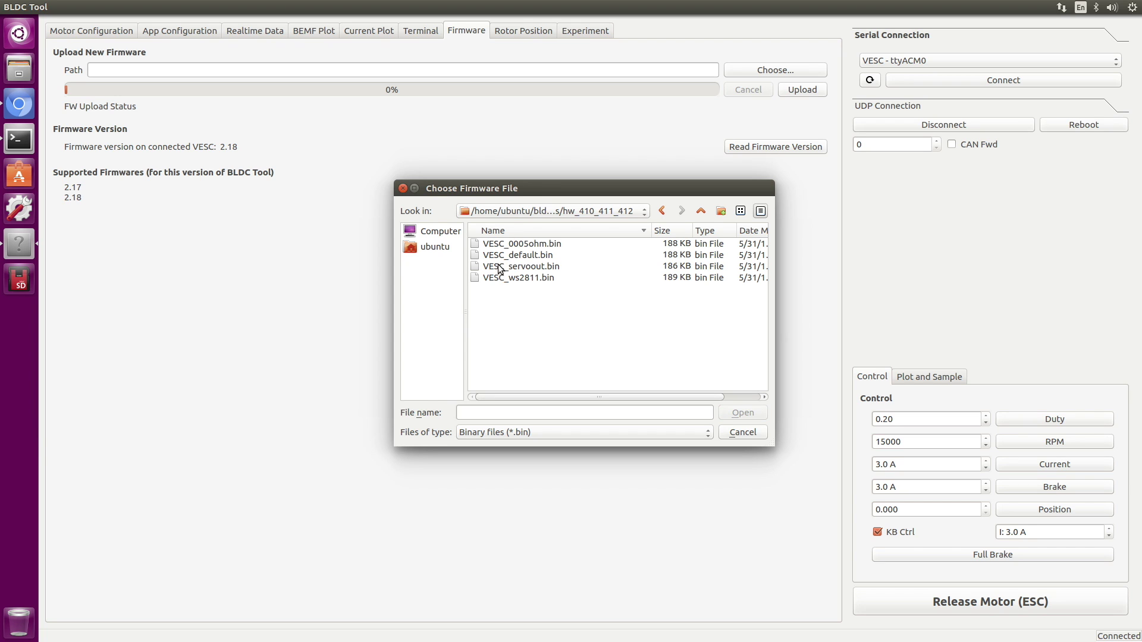
{"action": "left_click", "coordinate": [535, 269]}
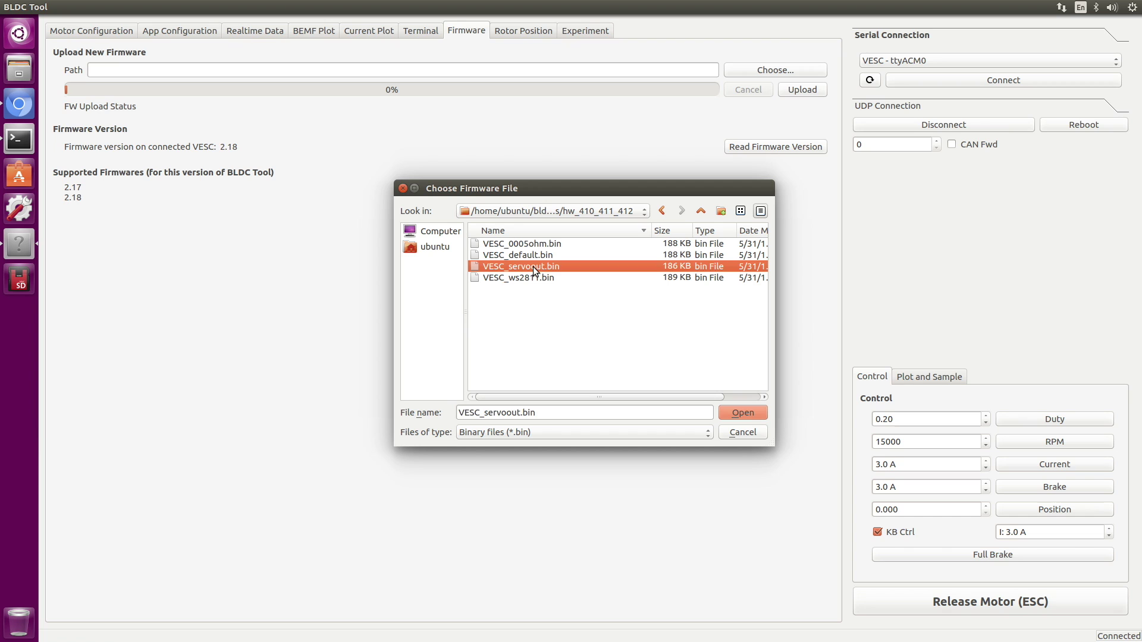
{"action": "left_click", "coordinate": [737, 412]}
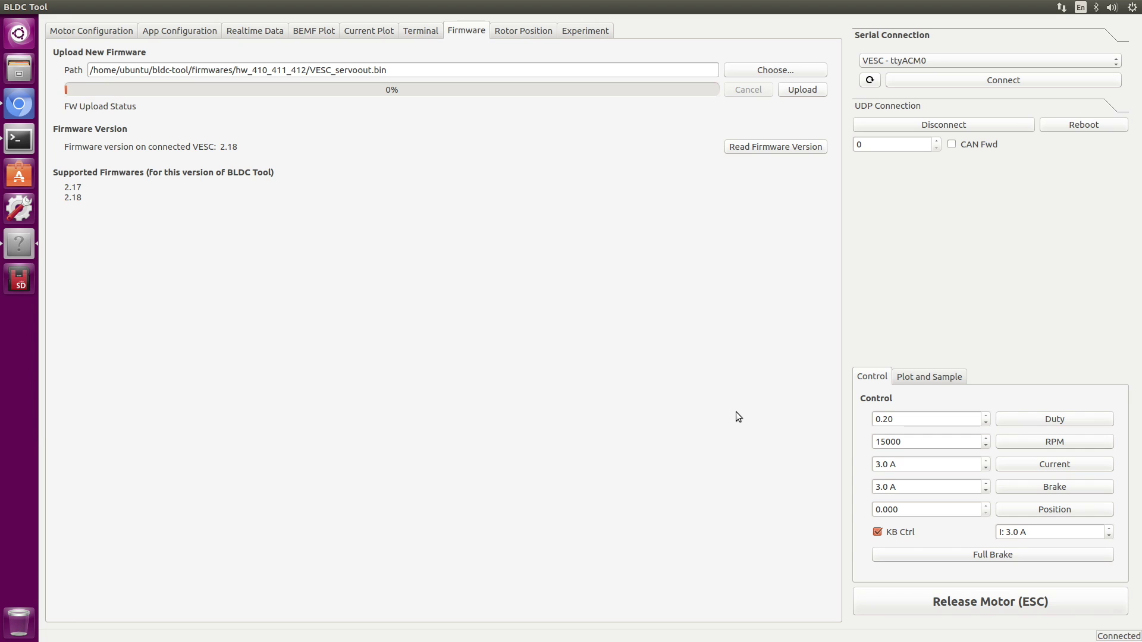
Upload the VESC_servoout.bin firmware to the VESC
{"action": "left_click", "coordinate": [802, 90]}
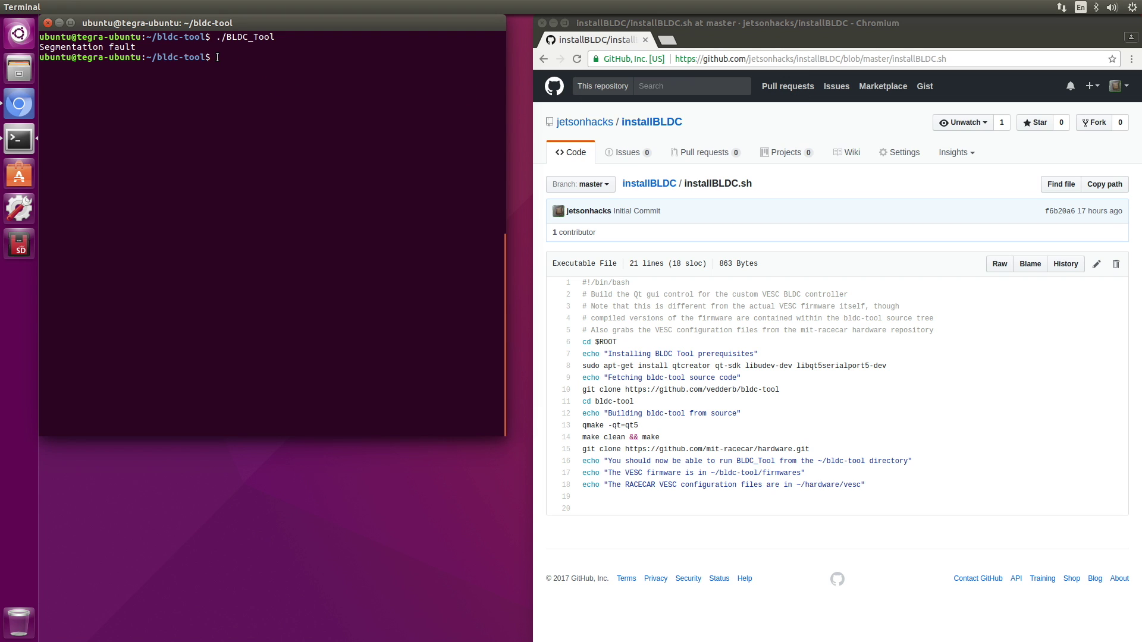
Relaunch ./BLDC_Tool from Terminal and maximize its window
{"action": "type", "text": "./BLD"}
{"action": "key", "text": "Tab"}
{"action": "key", "text": "Return"}
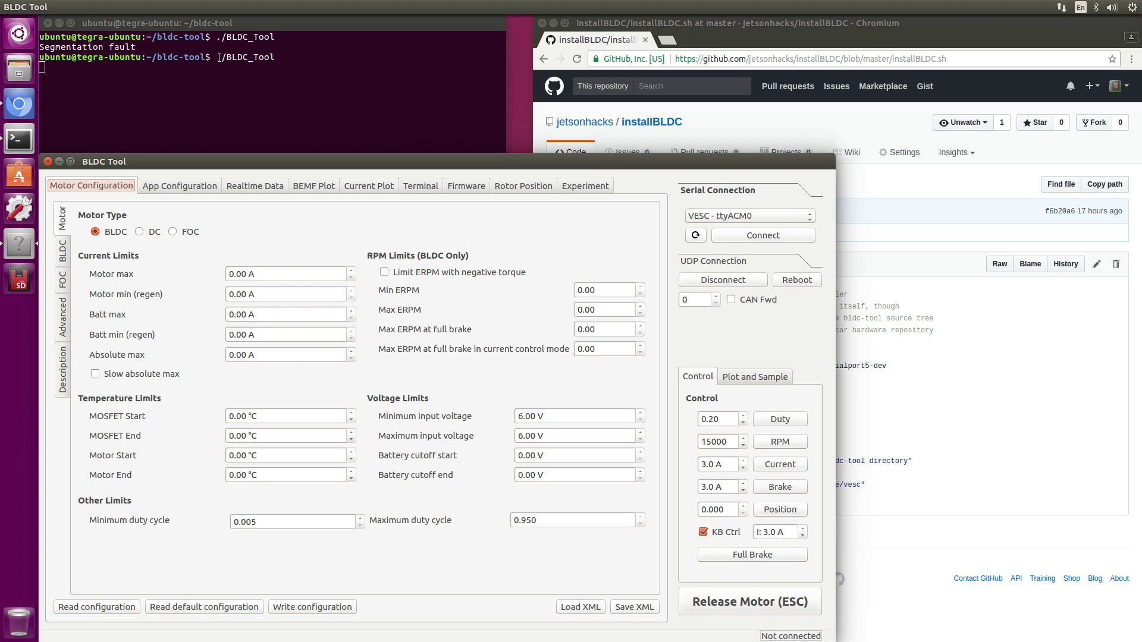
{"action": "left_click", "coordinate": [70, 162]}
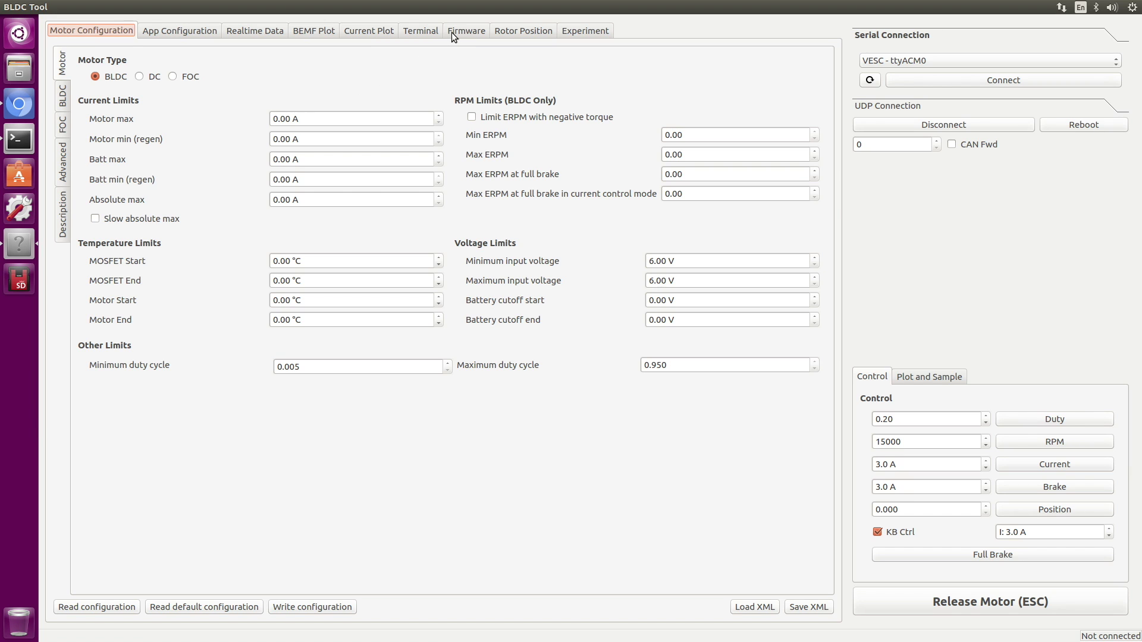
Connect to the VESC, read its motor configuration, and bring up the Load XML file dialog
{"action": "left_click", "coordinate": [95, 606]}
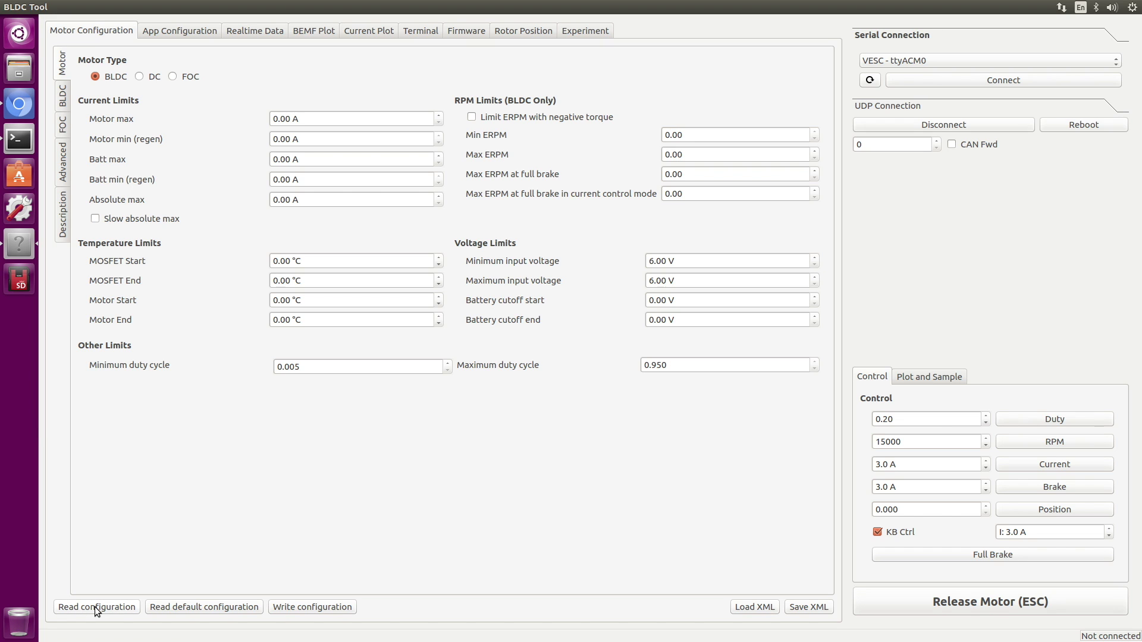
{"action": "left_click", "coordinate": [1015, 80]}
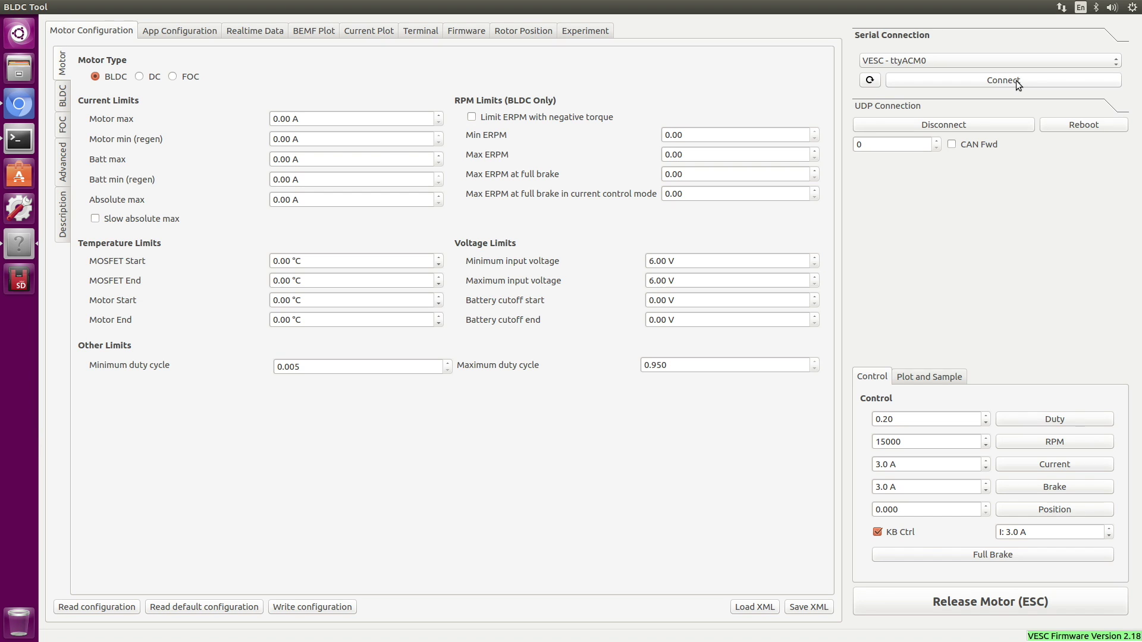
{"action": "left_click", "coordinate": [119, 608]}
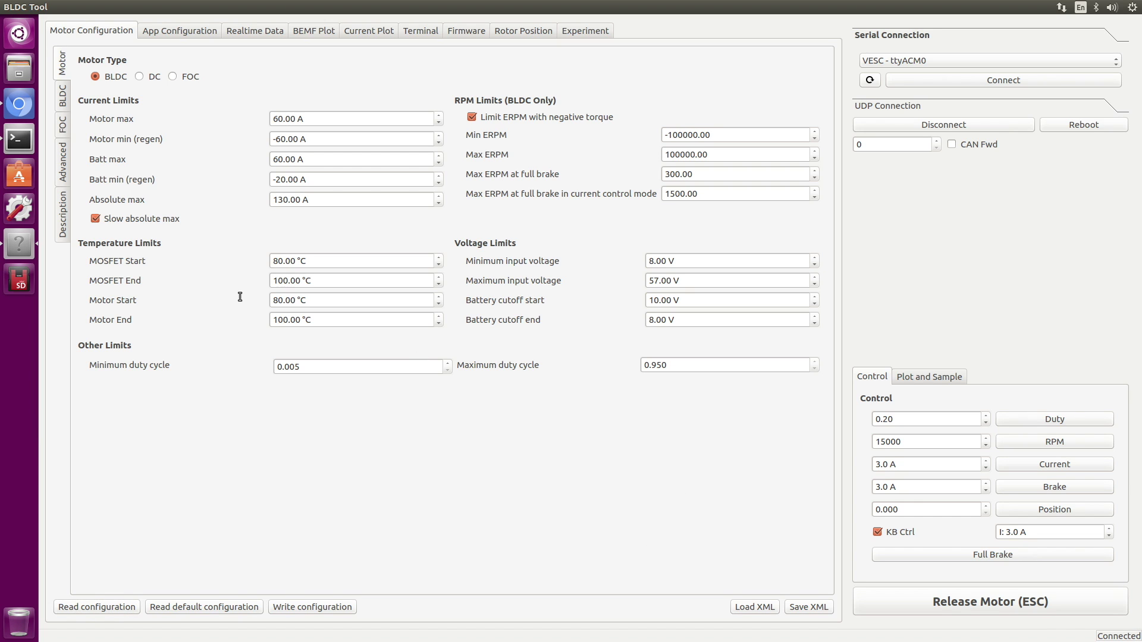
{"action": "left_click", "coordinate": [744, 608]}
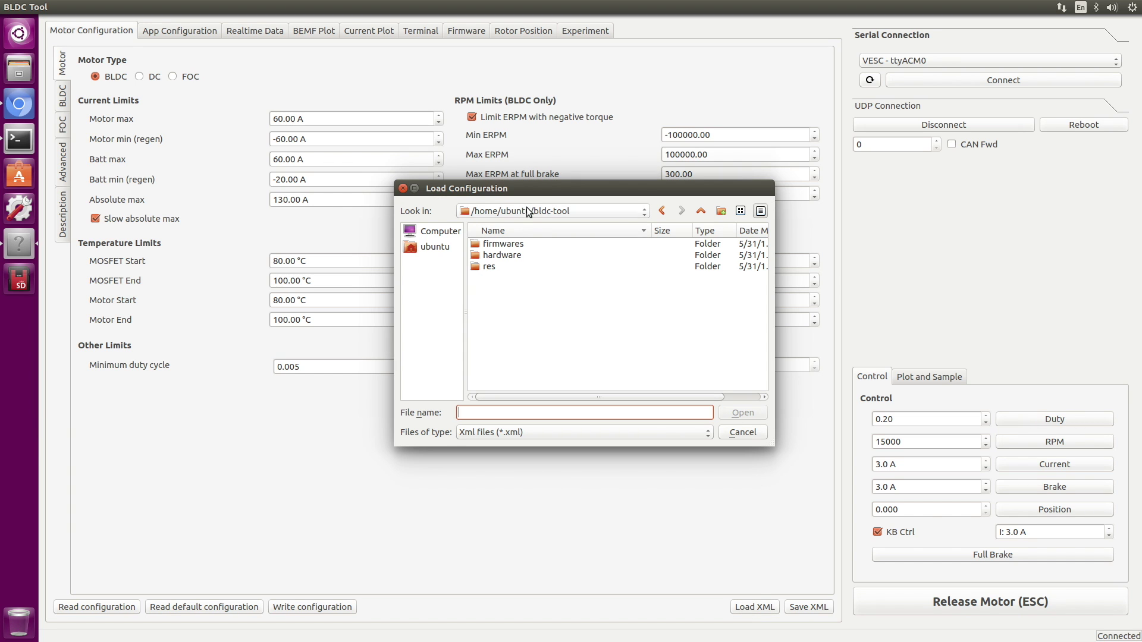
Load 6.141_bldc_VESC_X_hw_30k_erpm.xml from /home/ubuntu/hardware/vesc to set ERPM limits to ±30000
{"action": "left_click", "coordinate": [640, 215]}
{"action": "left_click", "coordinate": [610, 225]}
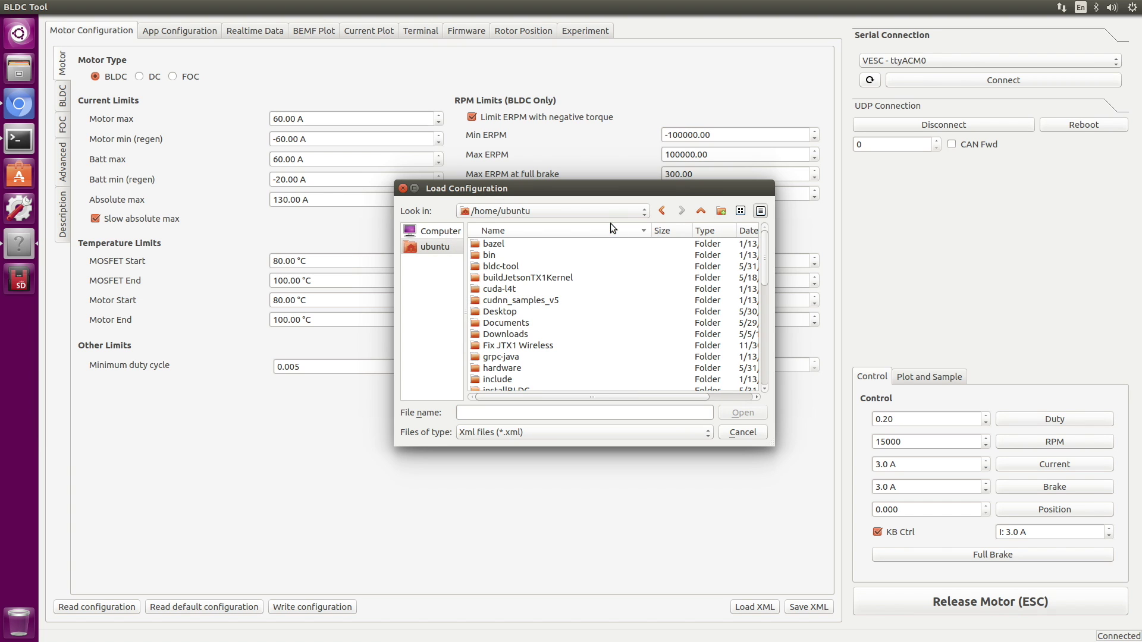
{"action": "double_click", "coordinate": [512, 368]}
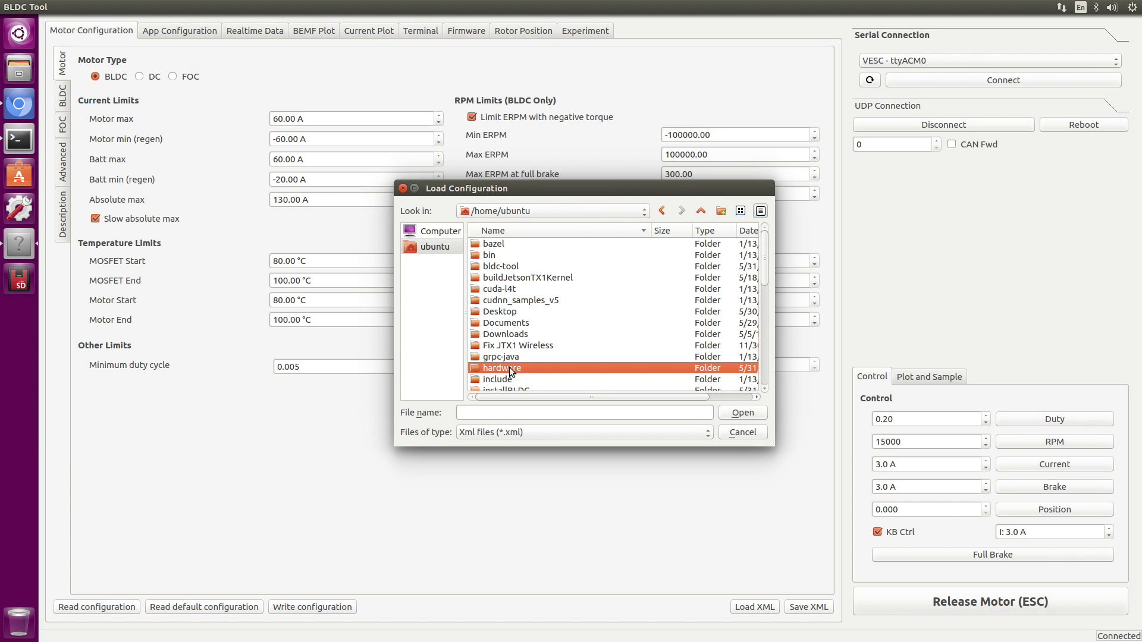
{"action": "double_click", "coordinate": [477, 256]}
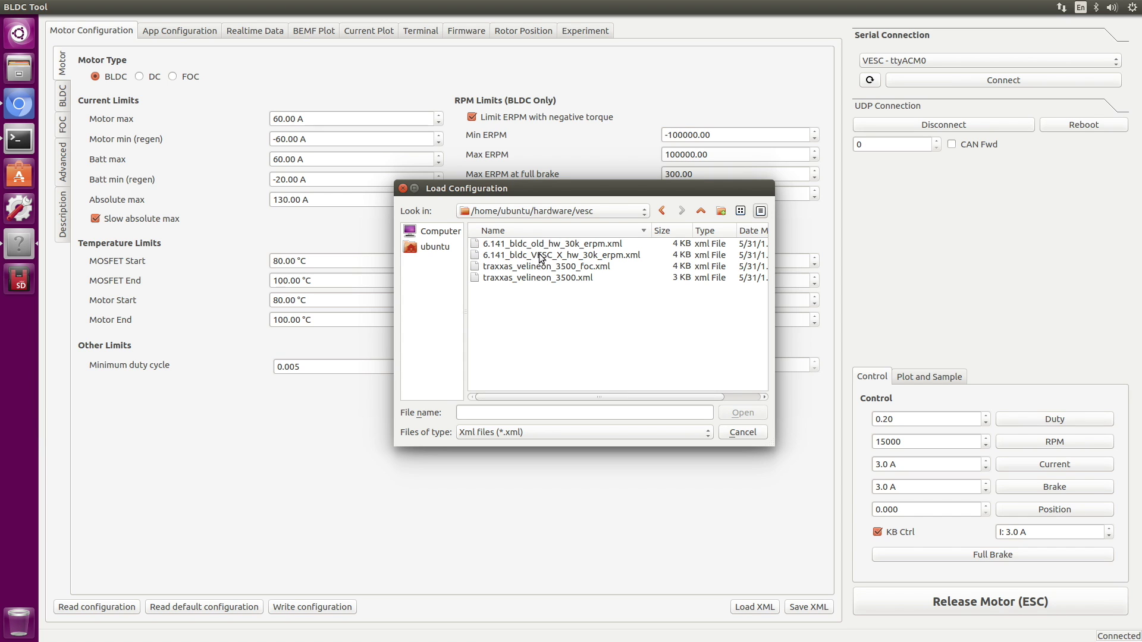
{"action": "left_click", "coordinate": [571, 260]}
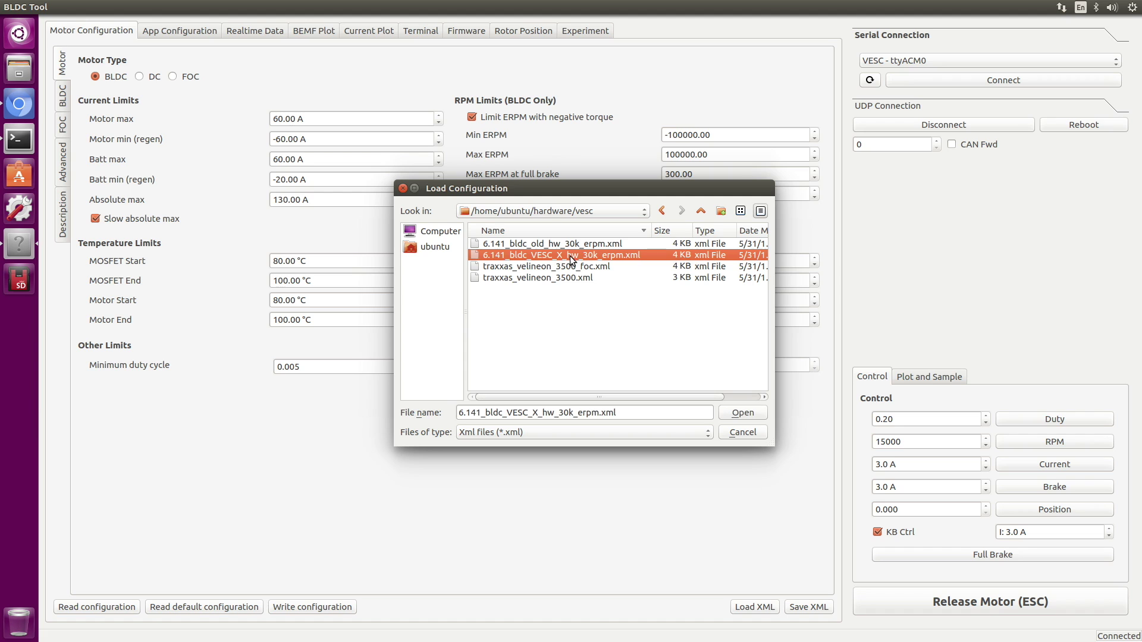
{"action": "left_click", "coordinate": [743, 412]}
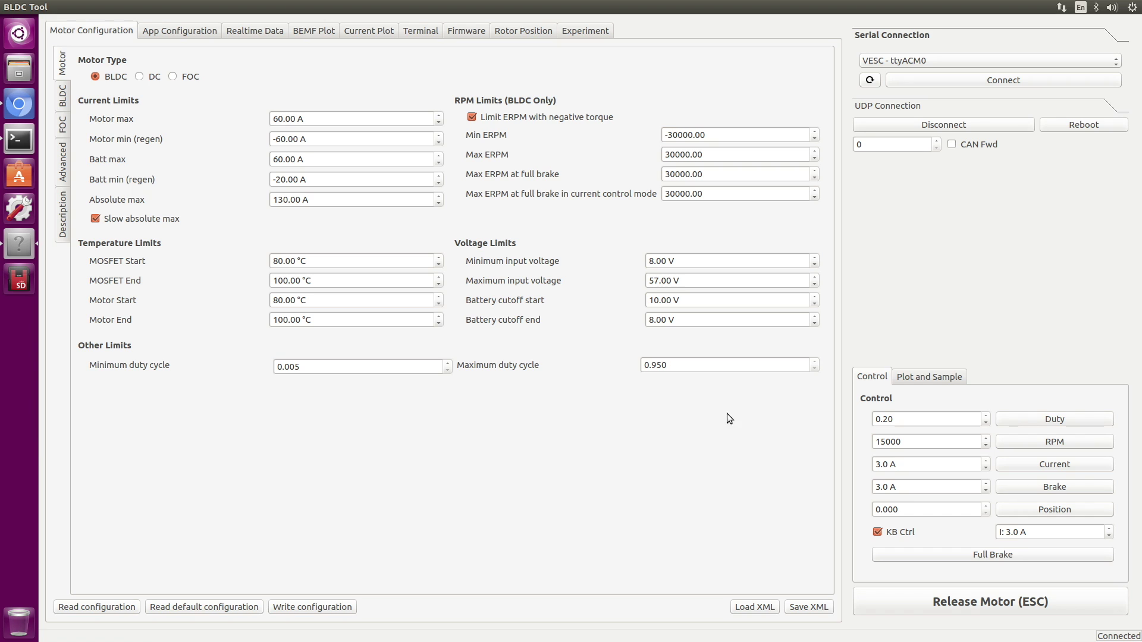
Write the 30k ERPM configuration to the VESC, then reboot the controller
{"action": "left_click", "coordinate": [310, 611]}
{"action": "left_click", "coordinate": [1069, 126]}
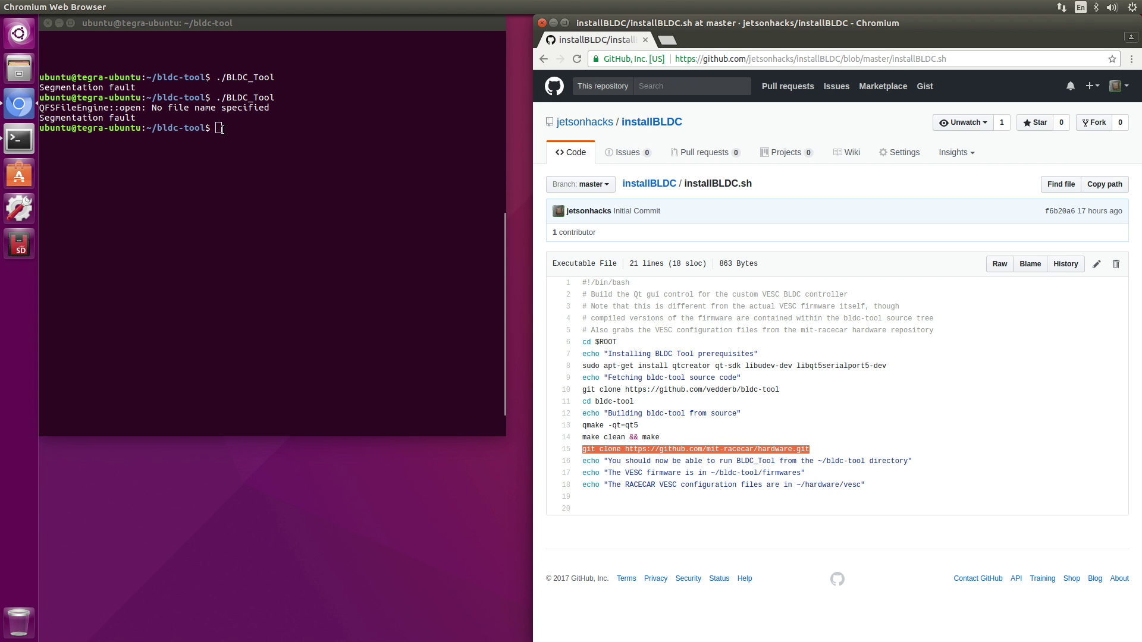
Rerun ./BLDC_Tool from the terminal's command history and maximize its window
{"action": "left_click", "coordinate": [220, 129]}
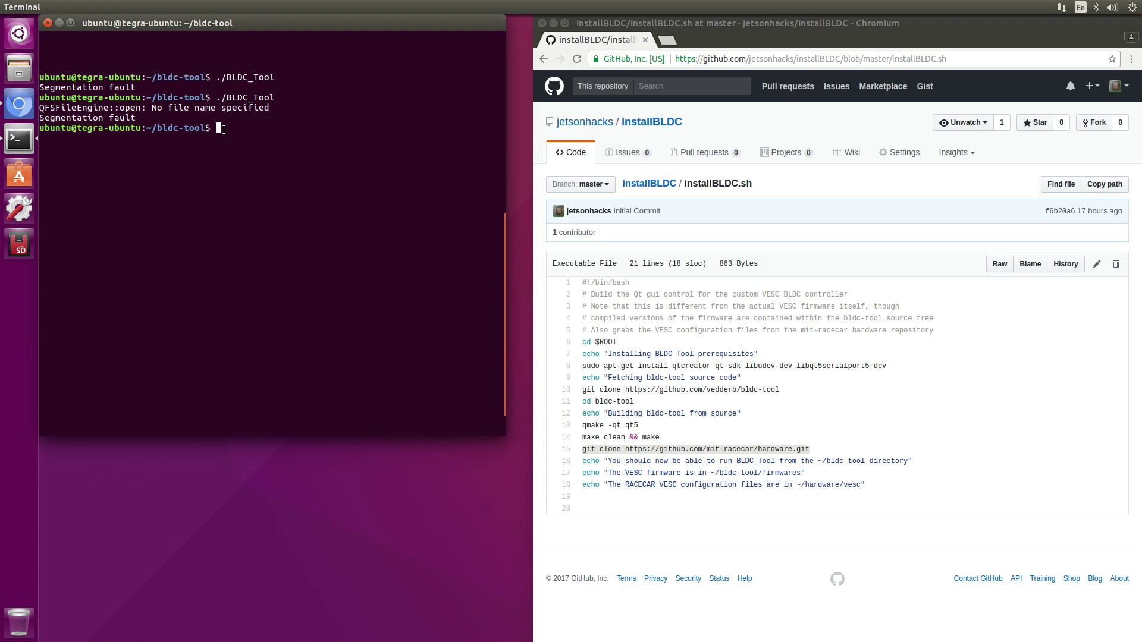
{"action": "key", "text": "Up"}
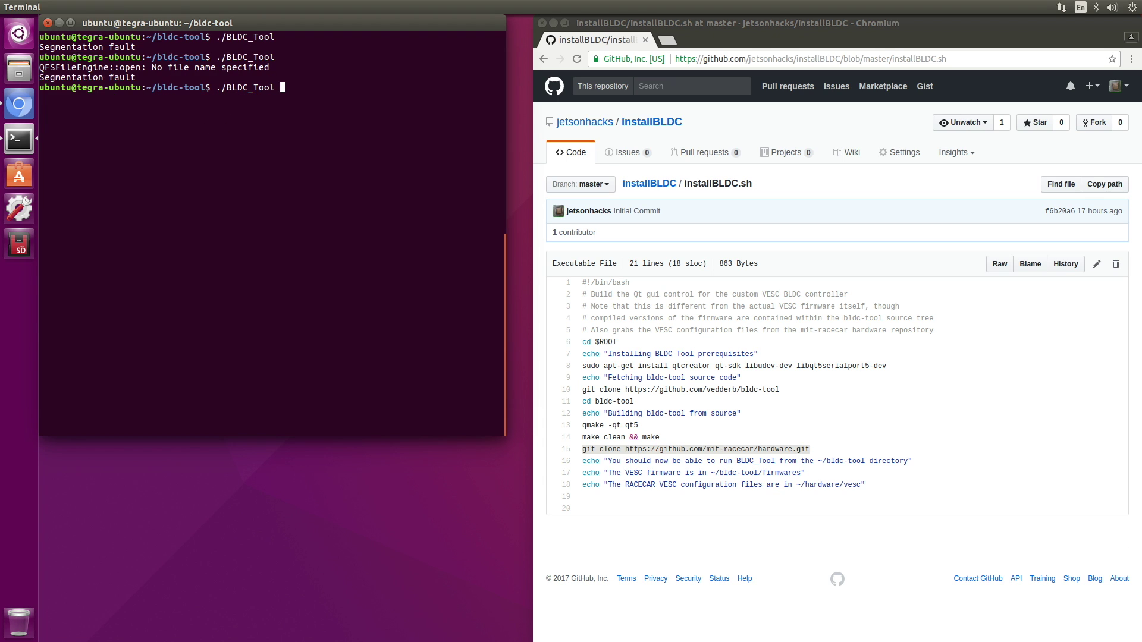
{"action": "key", "text": "Return"}
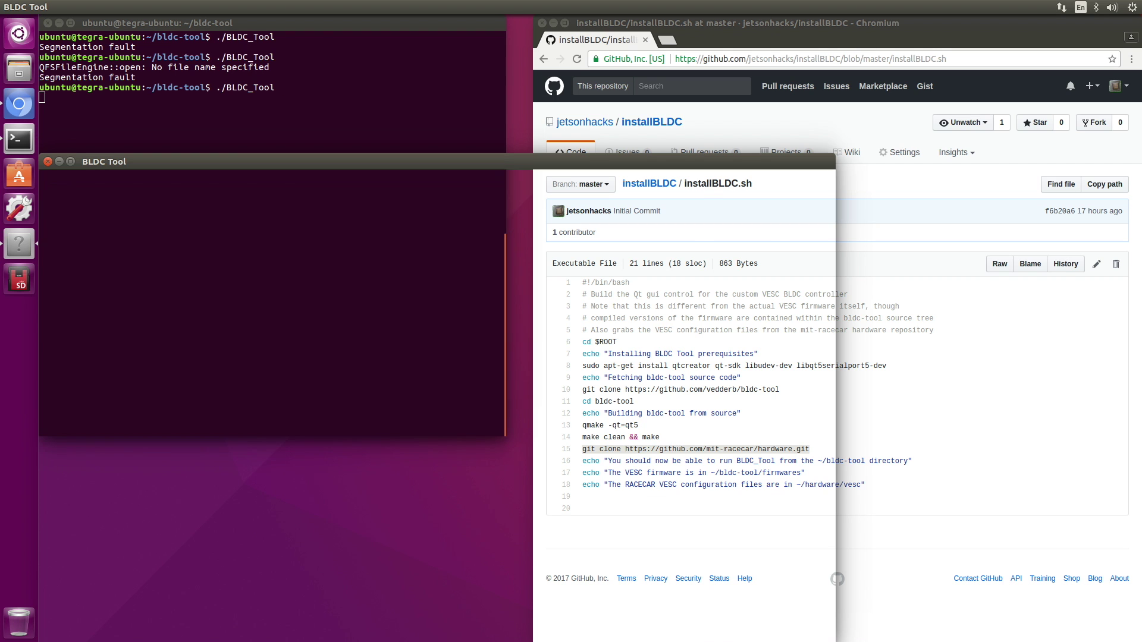
{"action": "left_click", "coordinate": [70, 161]}
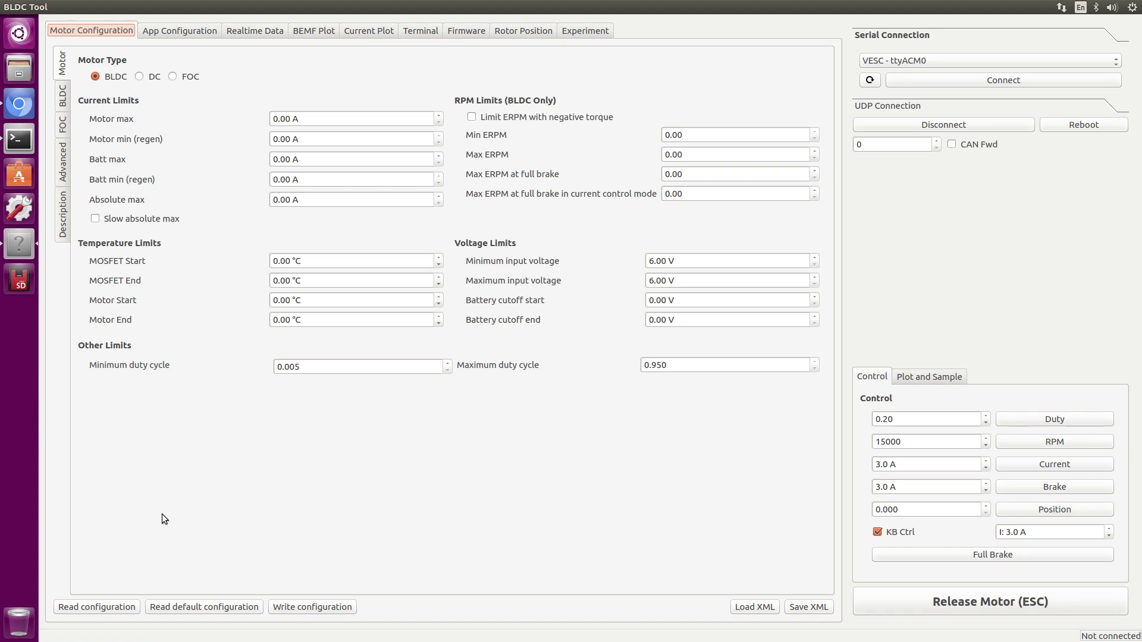
Connect to the VESC, retrying once, and read back its stored configuration
{"action": "left_click", "coordinate": [955, 80]}
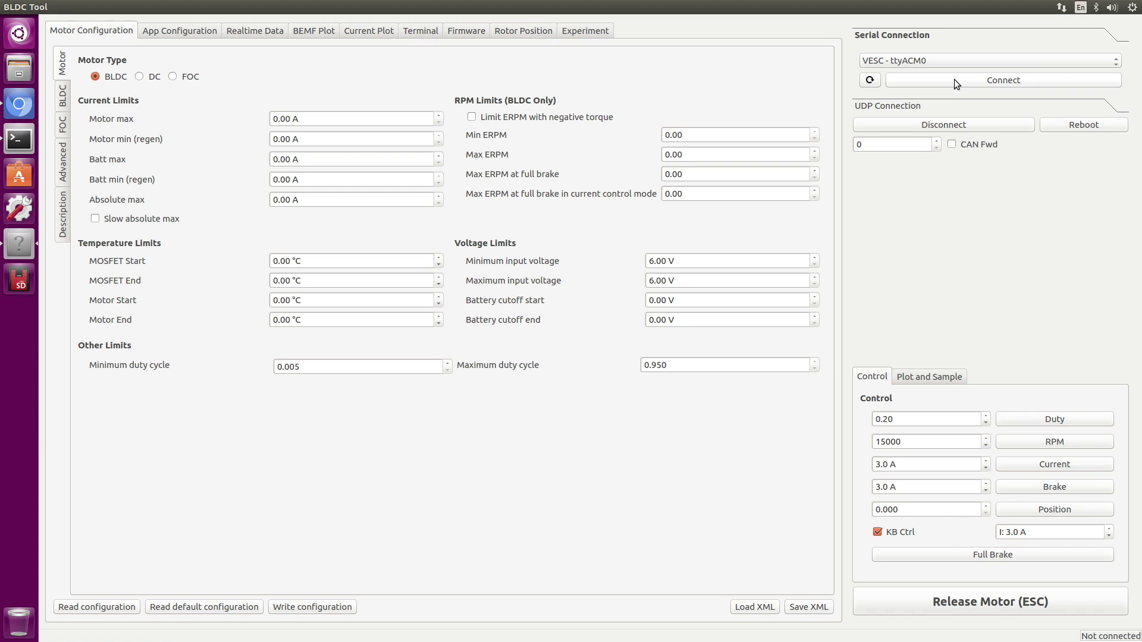
{"action": "left_click", "coordinate": [954, 80]}
{"action": "left_click", "coordinate": [87, 604]}
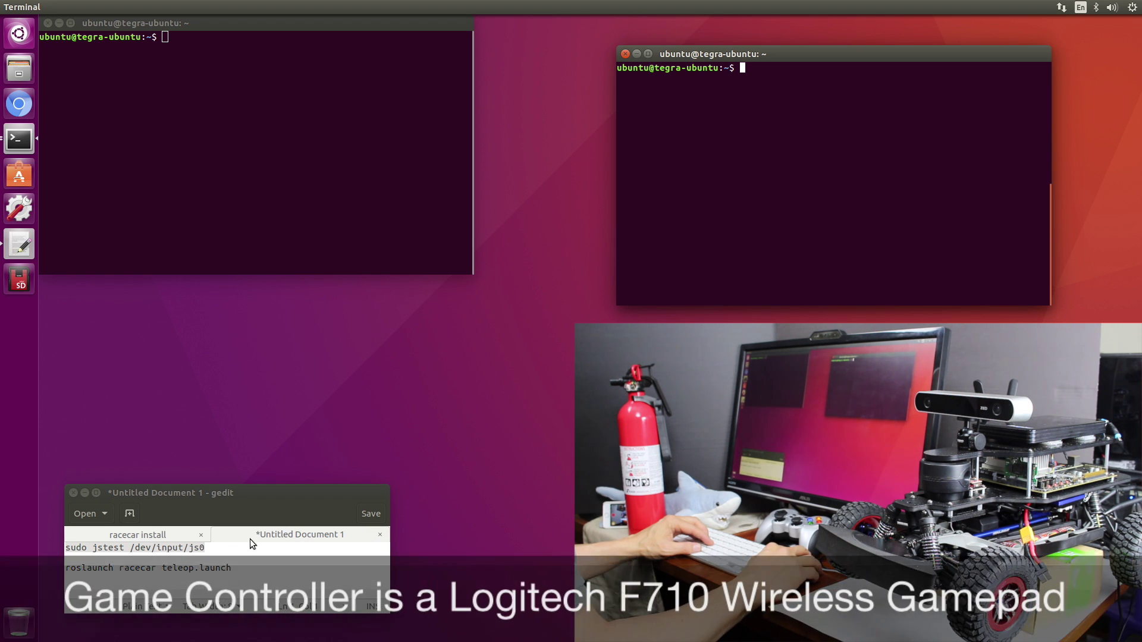
Copy the sudo jstest /dev/input/js0 line from the gedit notes and run it in the right terminal
{"action": "left_click_drag", "start_coordinate": [207, 548], "coordinate": [70, 553]}
{"action": "right_click", "coordinate": [71, 553]}
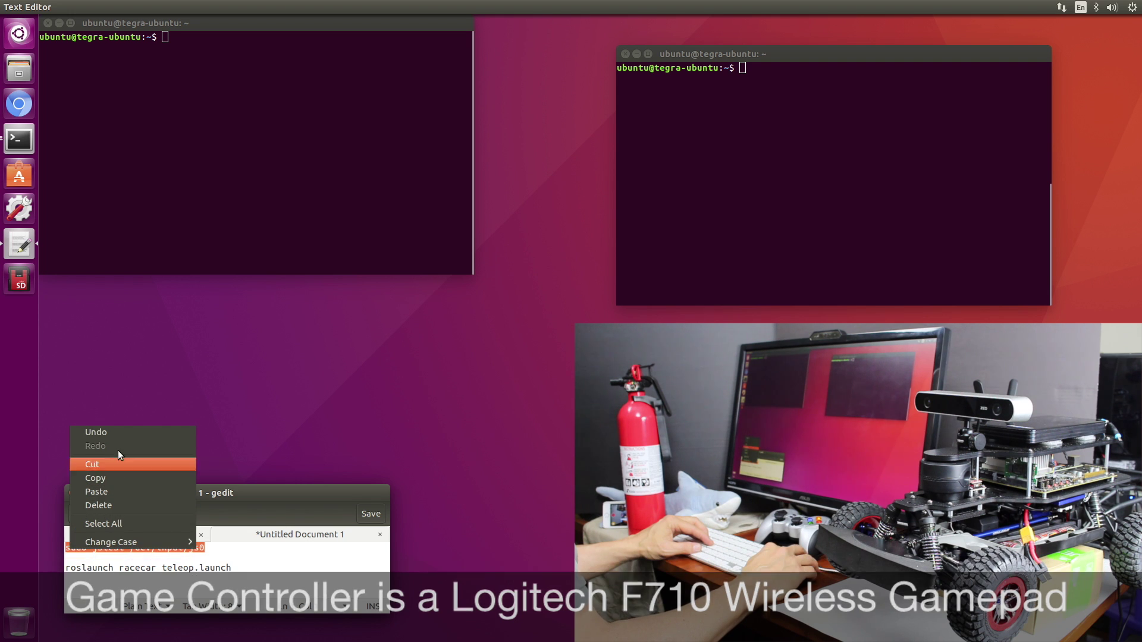
{"action": "left_click", "coordinate": [113, 473]}
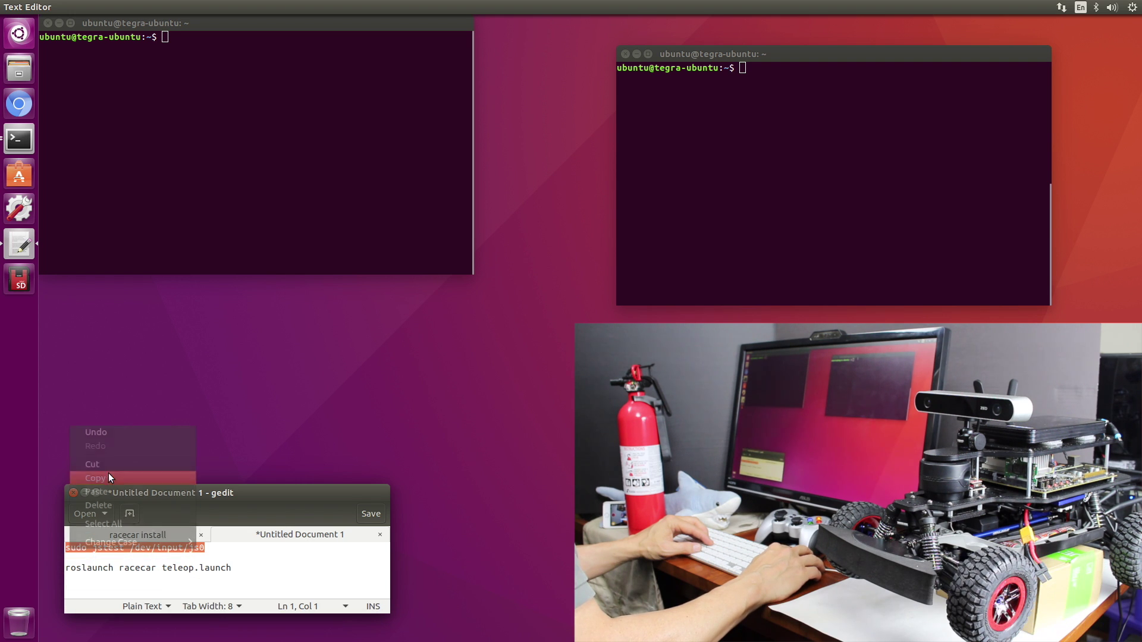
{"action": "left_click", "coordinate": [751, 77]}
{"action": "right_click", "coordinate": [751, 76]}
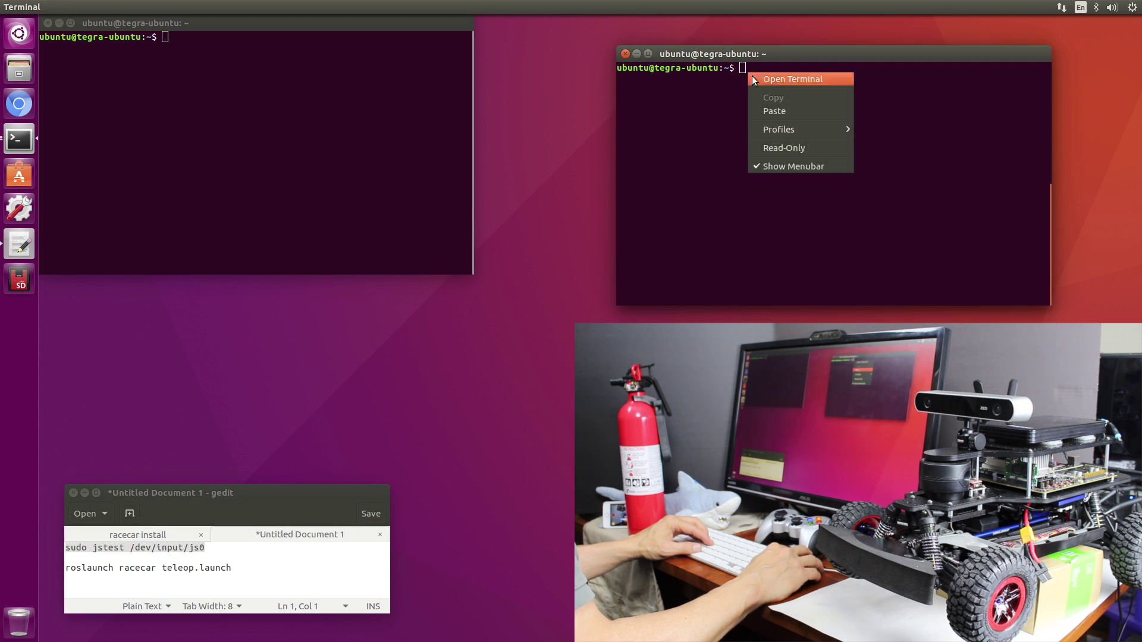
{"action": "left_click", "coordinate": [763, 107]}
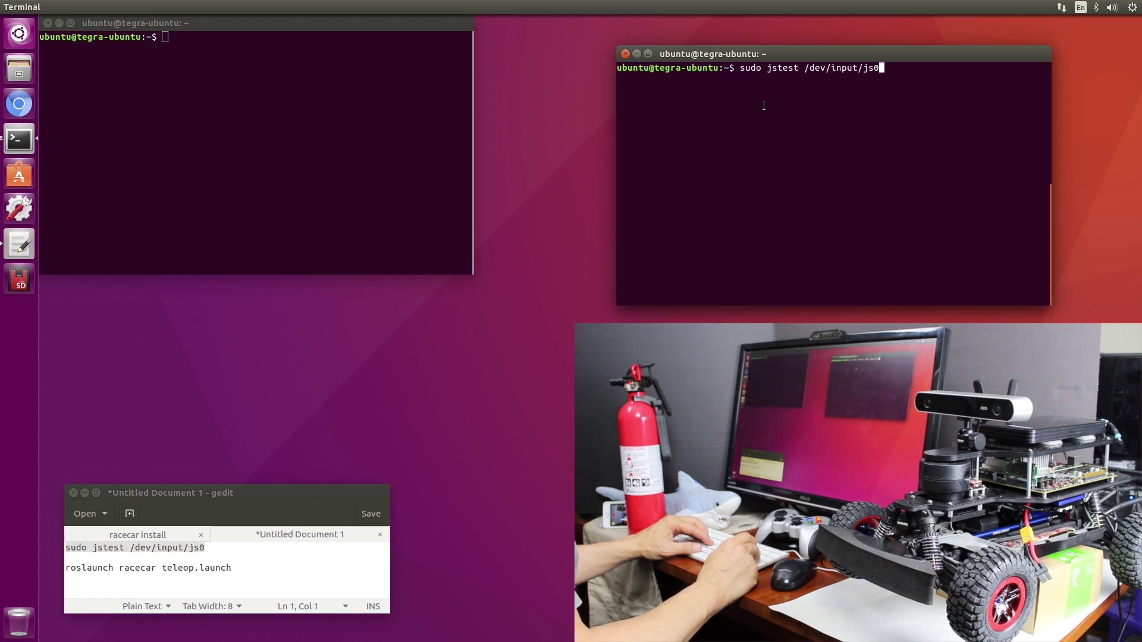
{"action": "key", "text": "Return"}
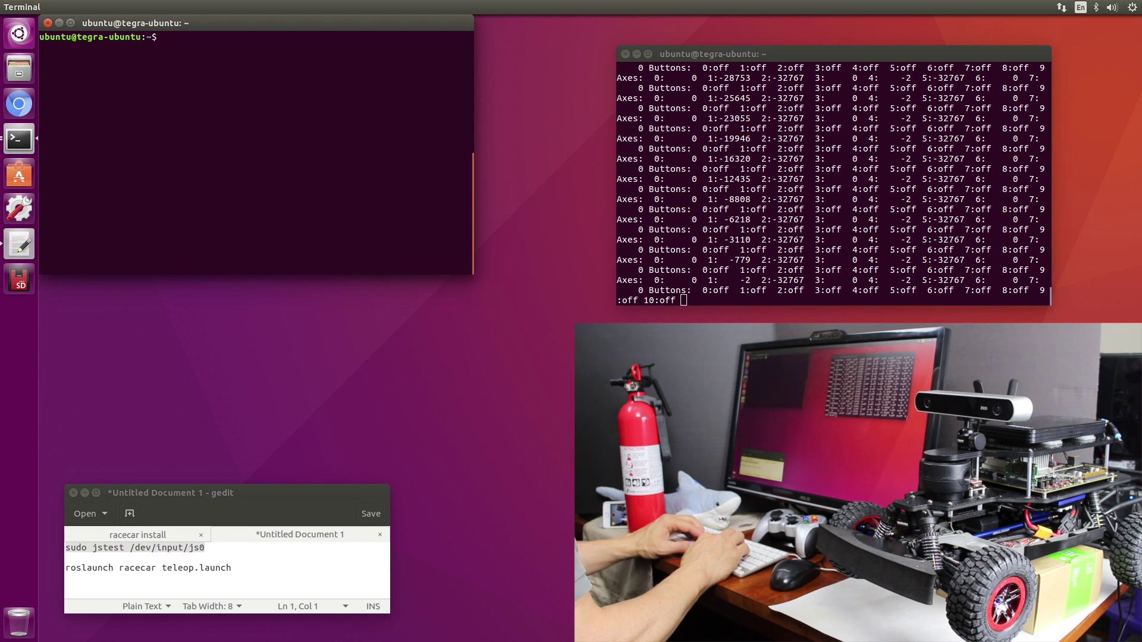
Change into ~/racecar-ws and source devel/setup.bash in the left terminal
{"action": "type", "text": "cd "}
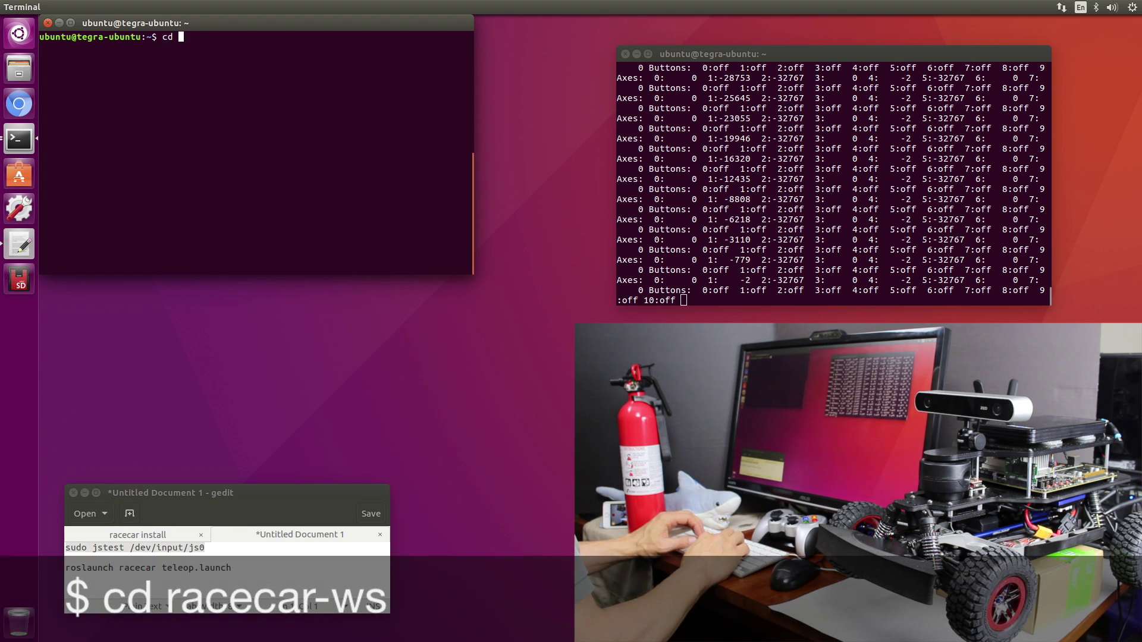
{"action": "type", "text": "race"}
{"action": "key", "text": "Tab"}
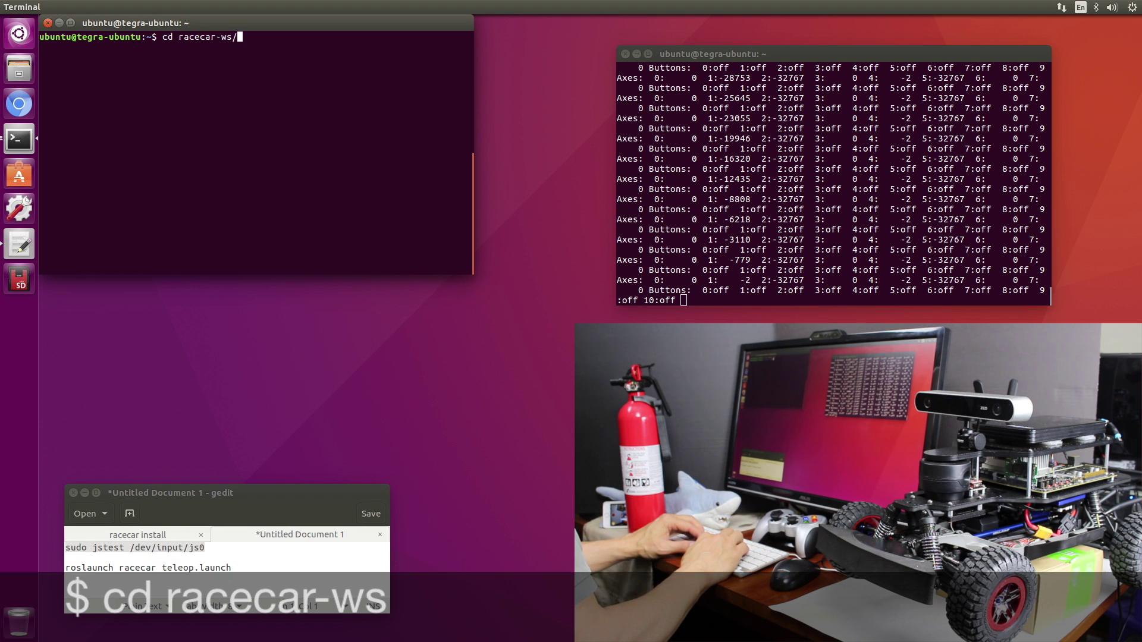
{"action": "key", "text": "Return"}
{"action": "type", "text": "source devel"}
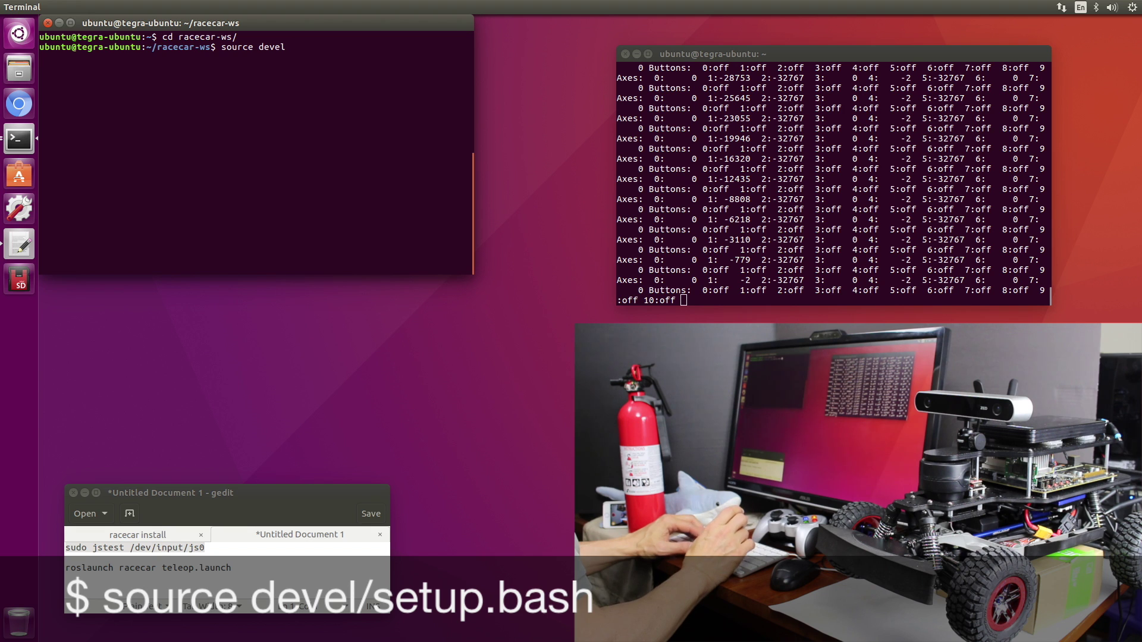
{"action": "type", "text": "/set"}
{"action": "key", "text": "Tab"}
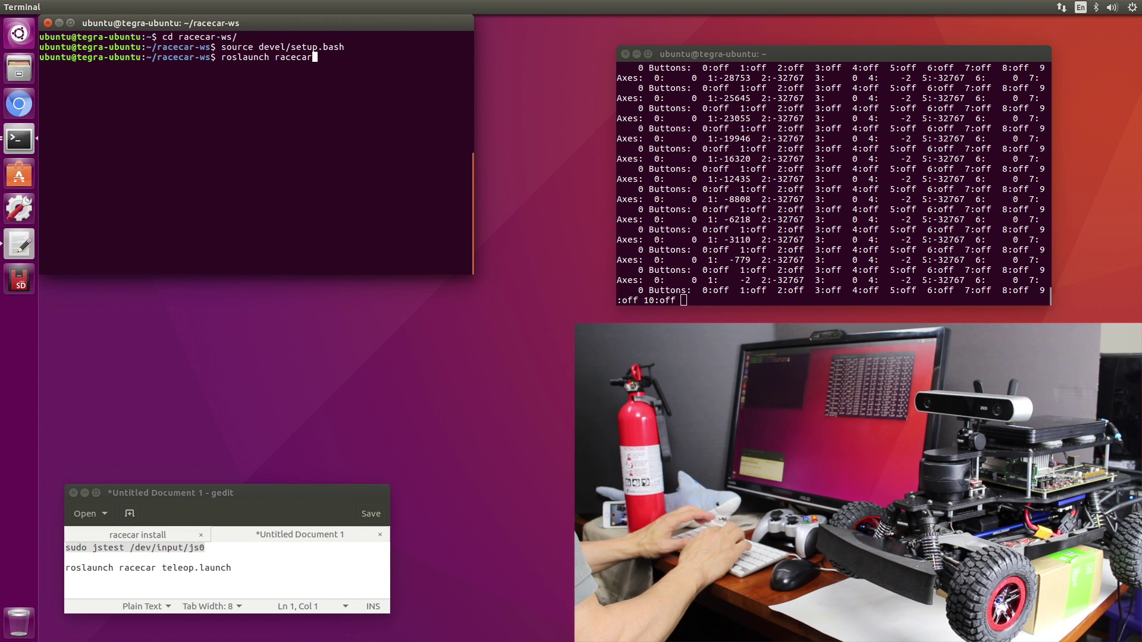
Start roslaunch racecar teleop.launch
{"action": "type", "text": "teleop,"}
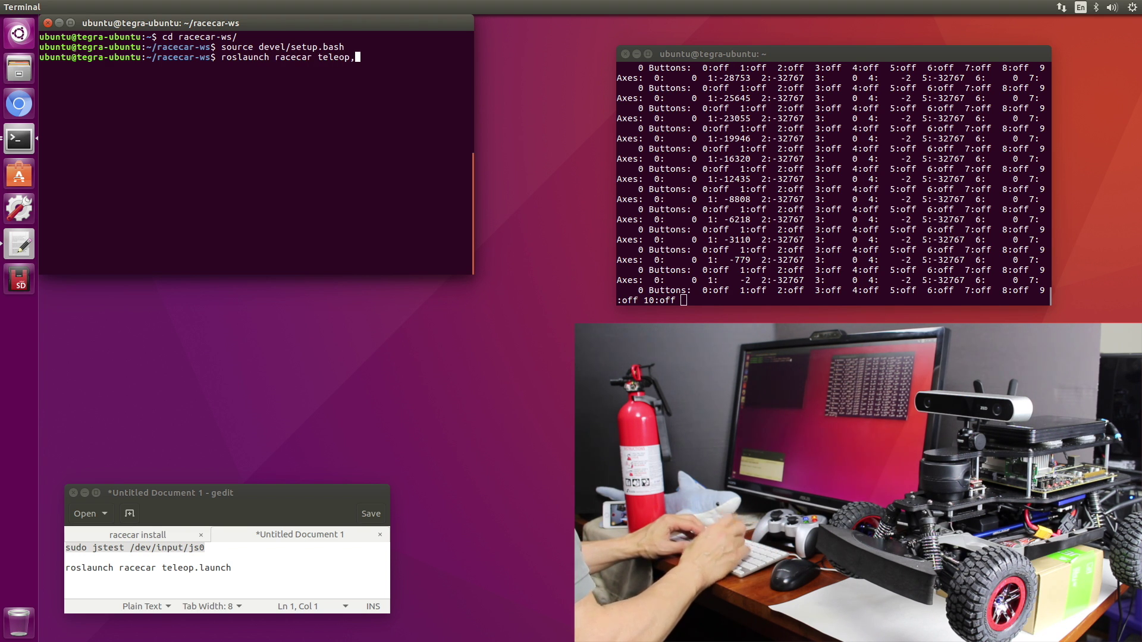
{"action": "key", "text": "BackSpace"}
{"action": "type", "text": ".lau"}
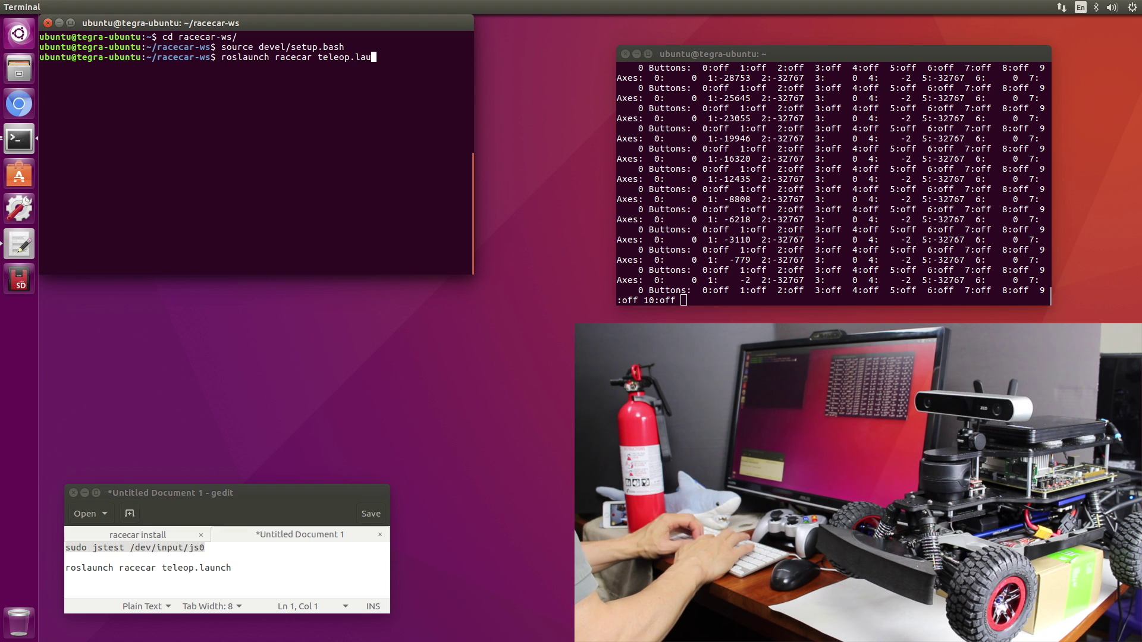
{"action": "type", "text": "nch"}
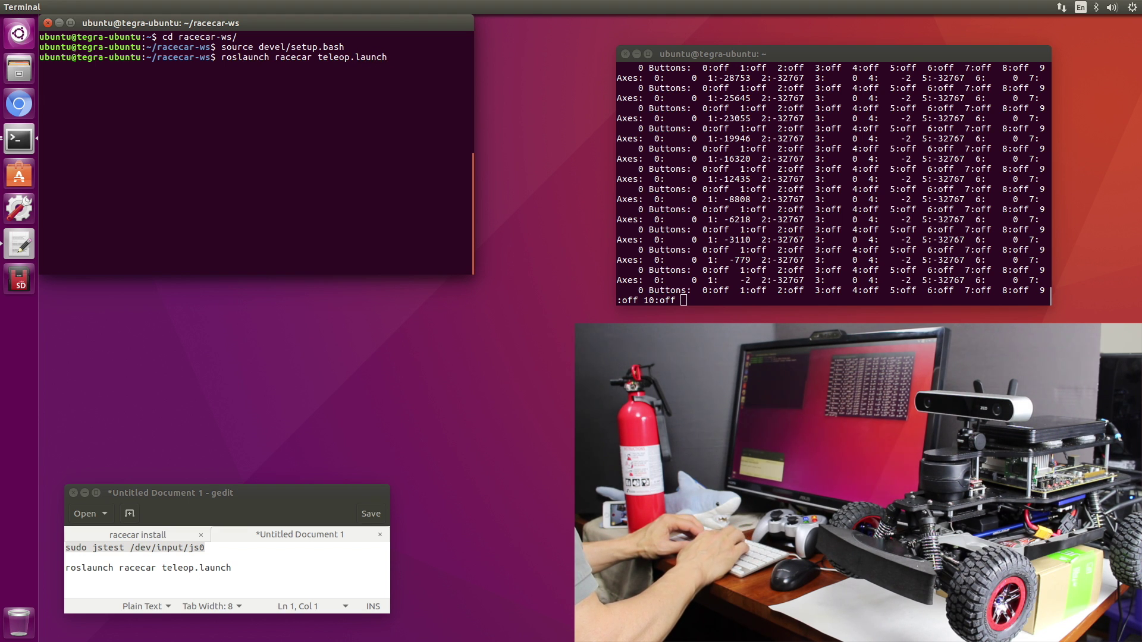
{"action": "key", "text": "Return"}
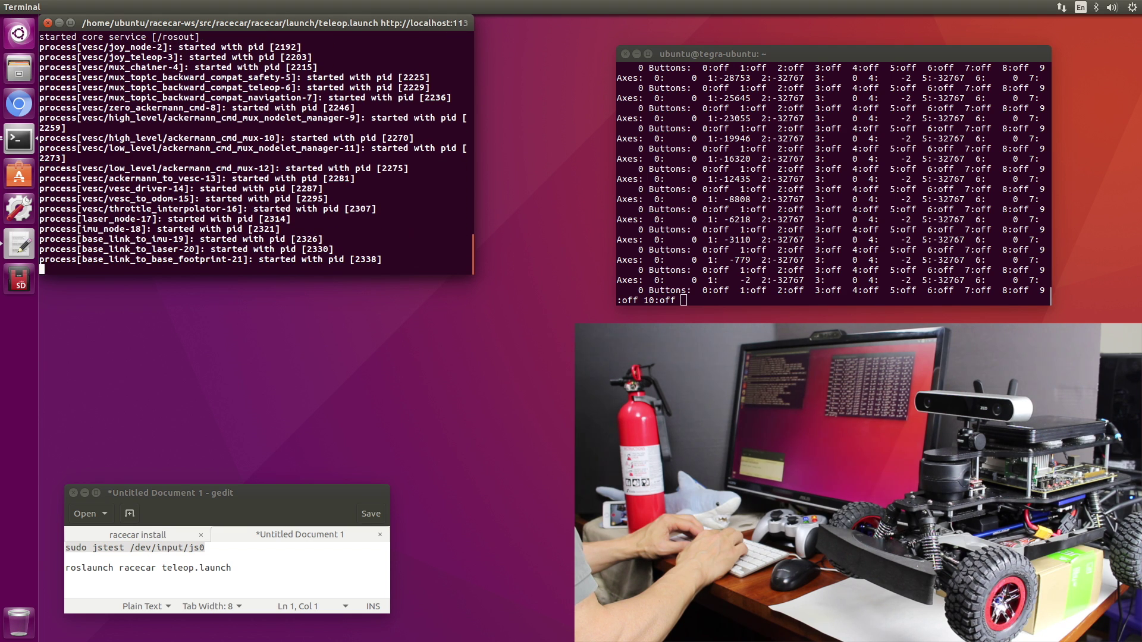